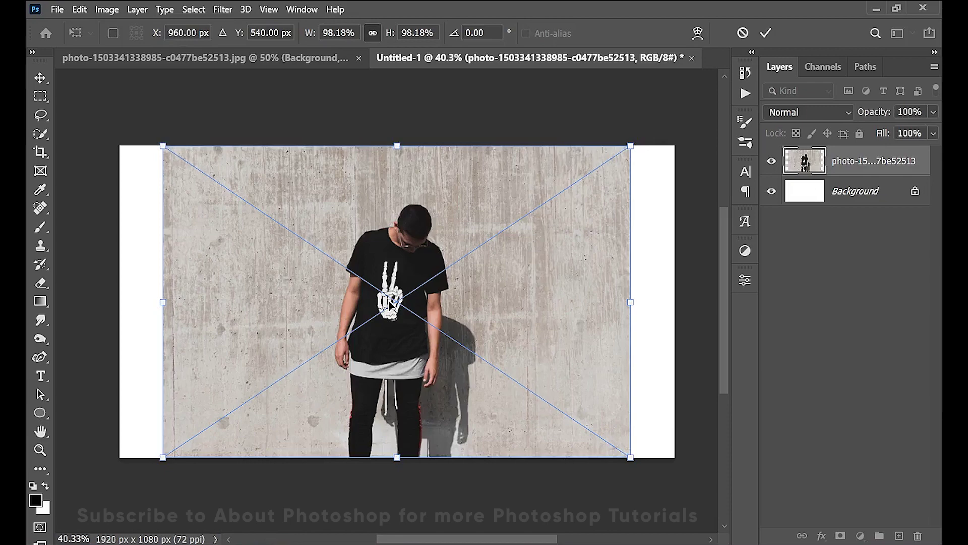
- Apply the photo's 98.18% transform, centred at X 960 / Y 540 on the canvas
key(Return)
key(h)
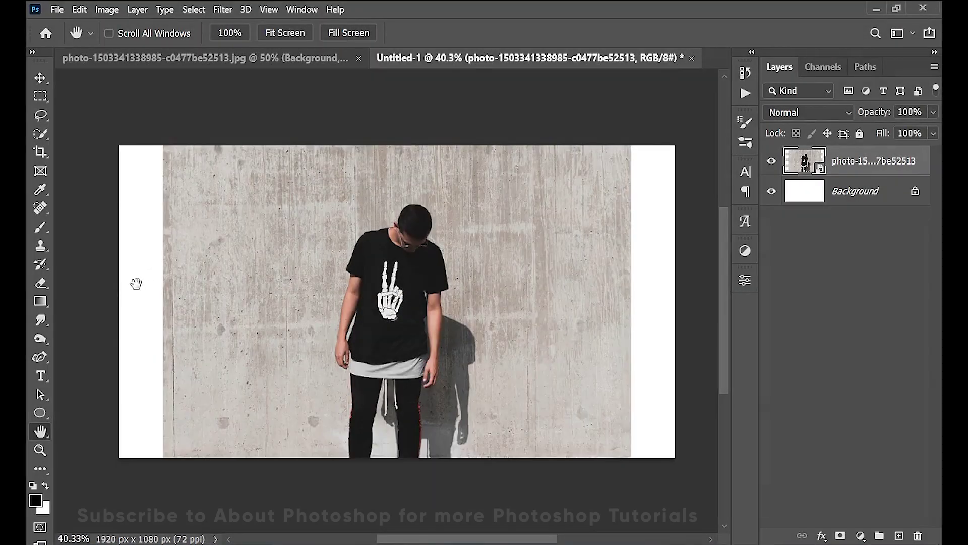
- Rename the photo layer to 'subject'
click(42, 96)
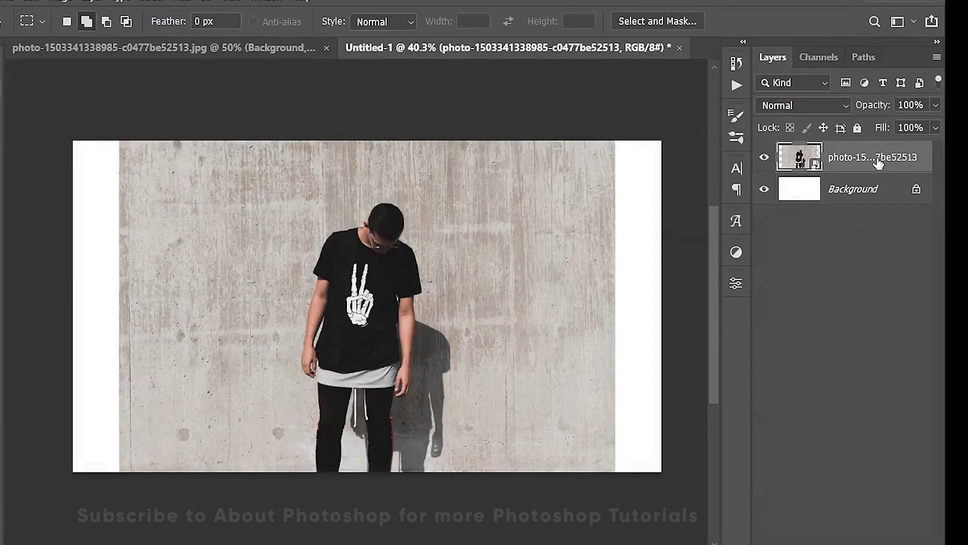
double_click(878, 158)
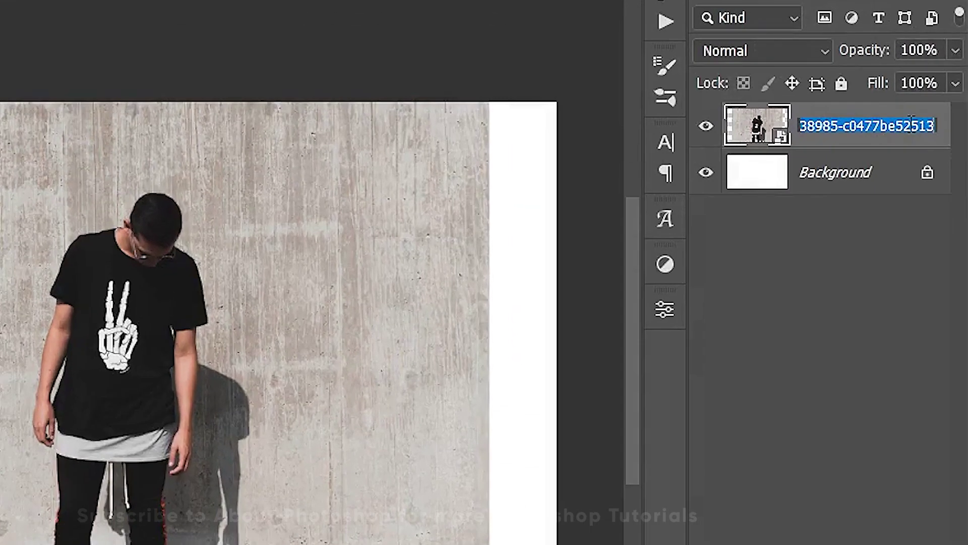
text(su)
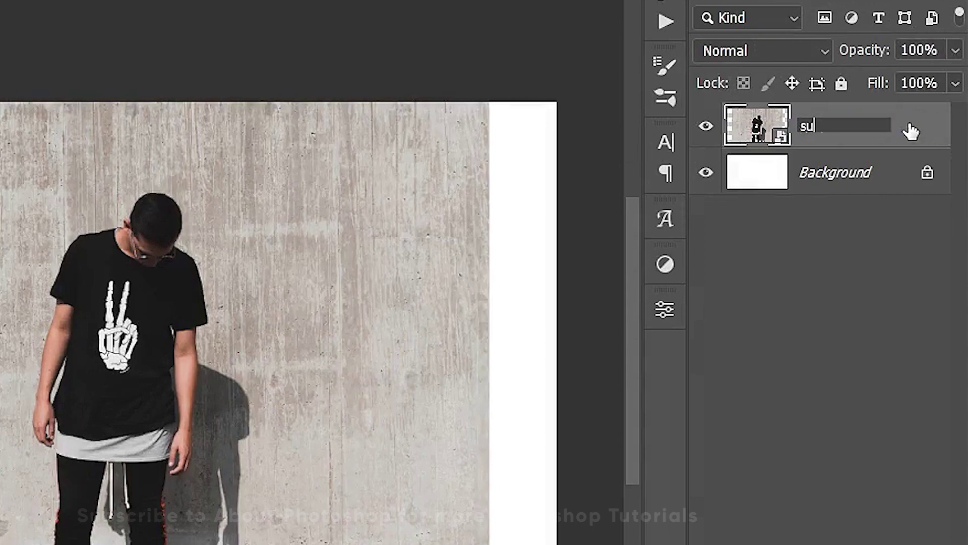
text(bject)
key(Return)
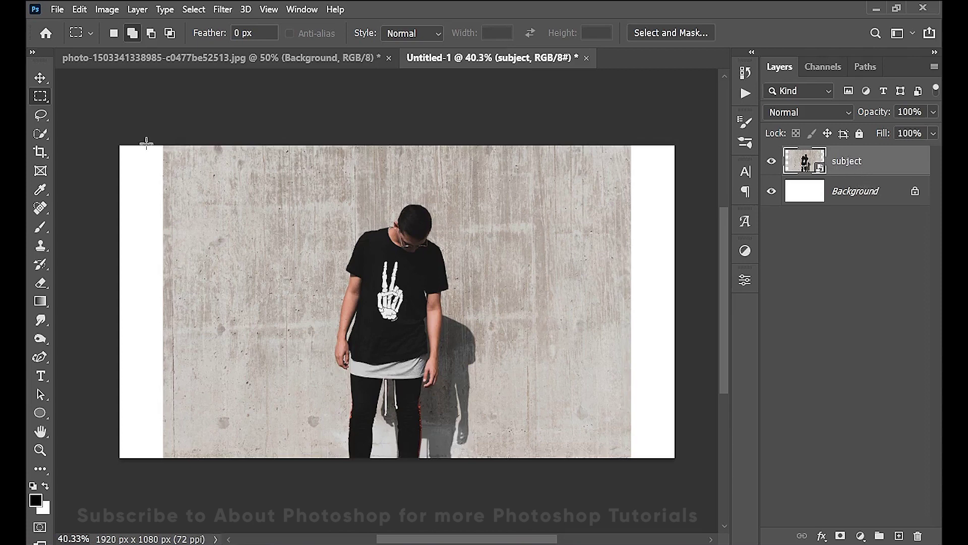
- Copy a strip of the wall's left edge and stretch it over the left white margin
drag(157, 137, 215, 459)
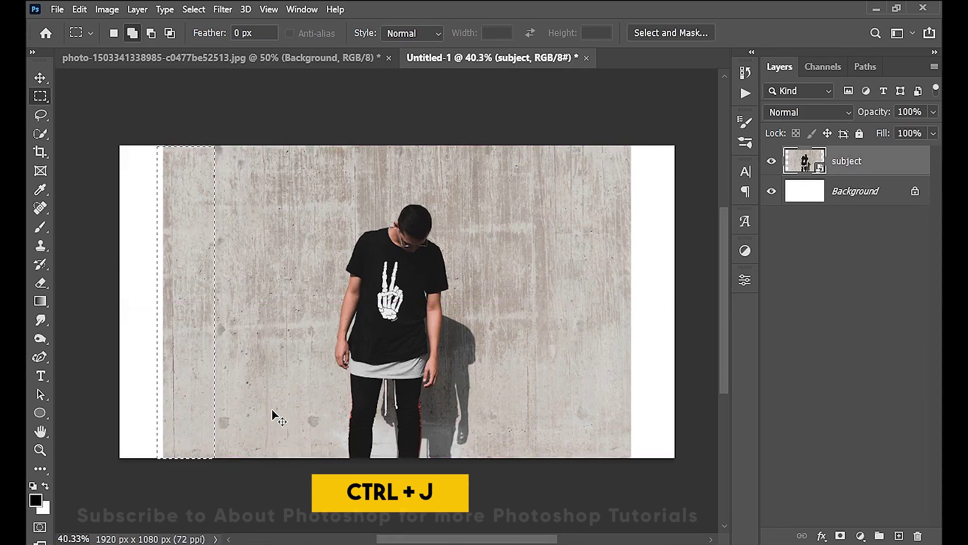
key(ctrl+j)
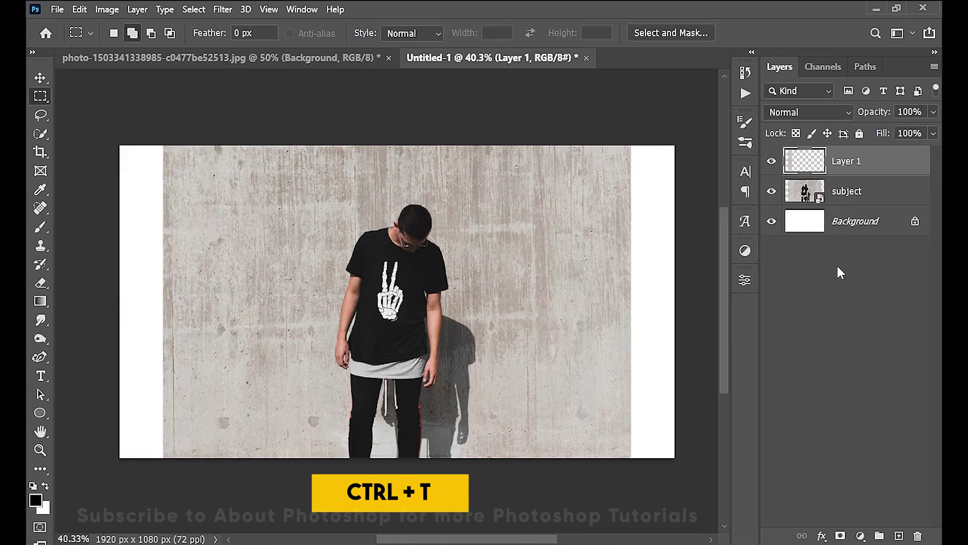
key(ctrl+t)
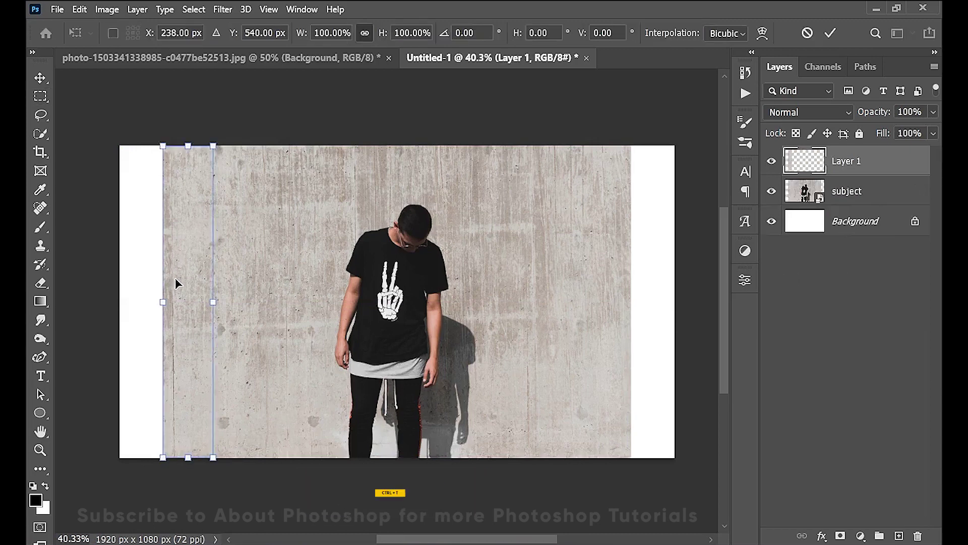
drag(177, 280, 174, 301)
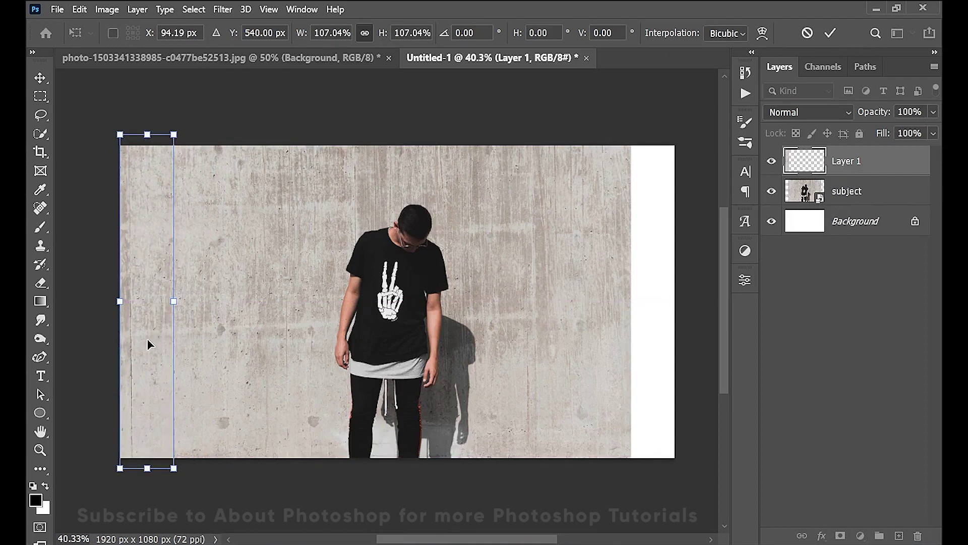
key(Return)
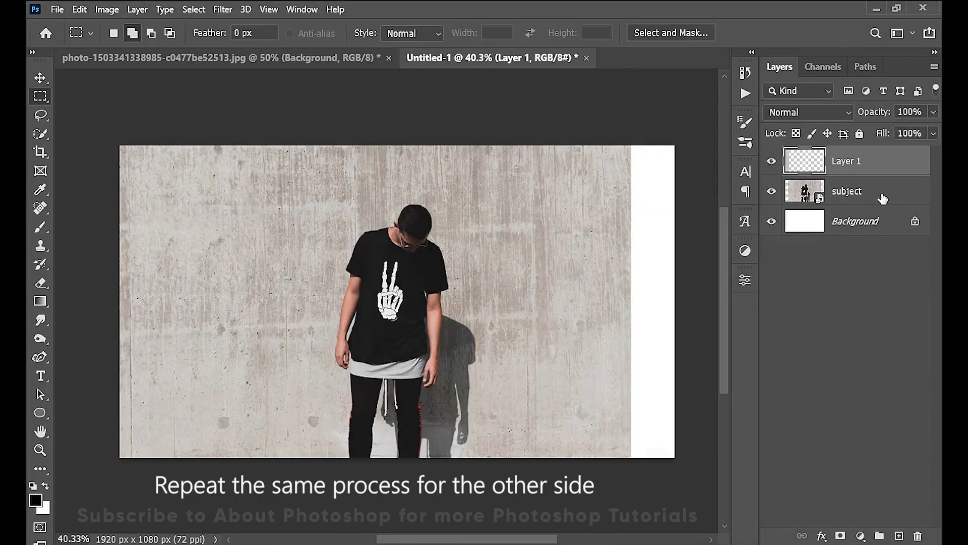
- Copy the subject's right wall edge to Layer 2, flip it horizontally and move it over the right margin
click(880, 198)
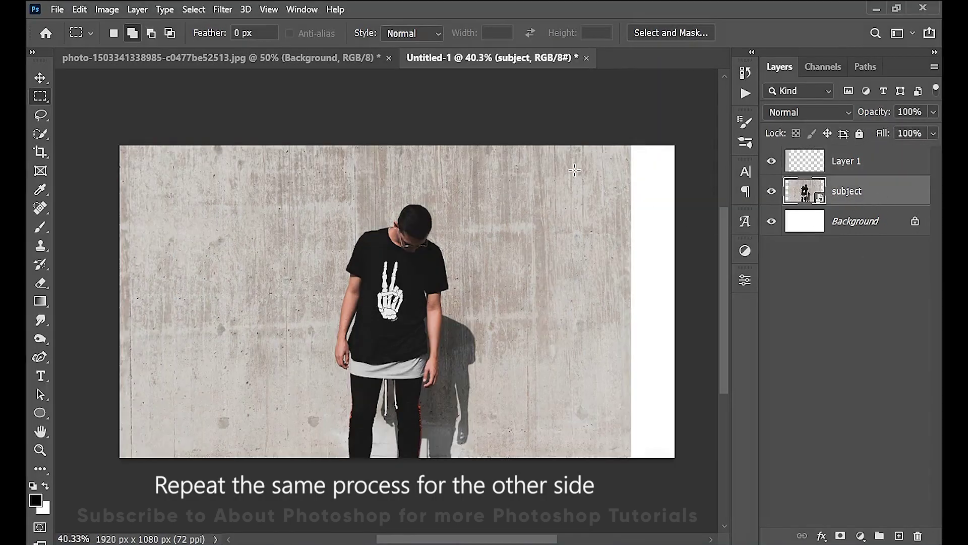
drag(569, 146, 630, 477)
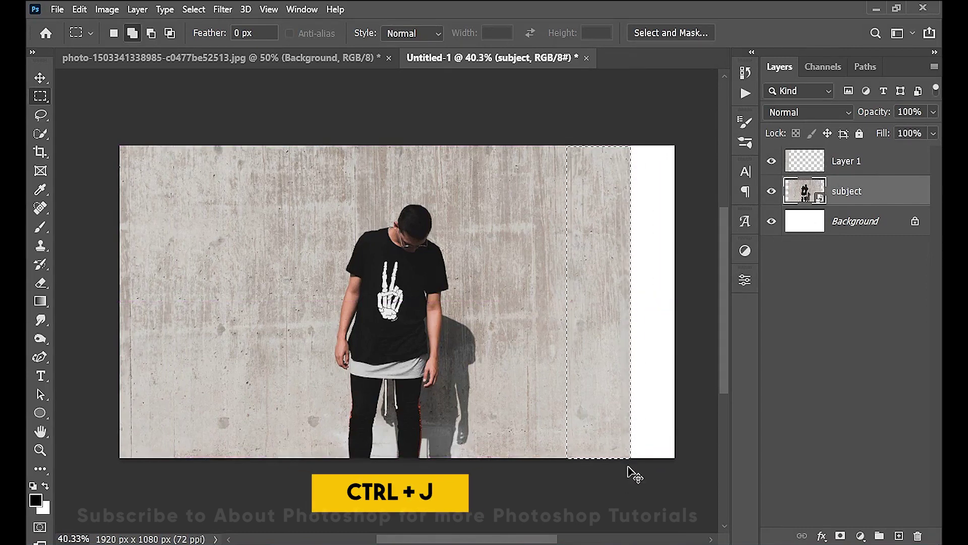
key(ctrl+j)
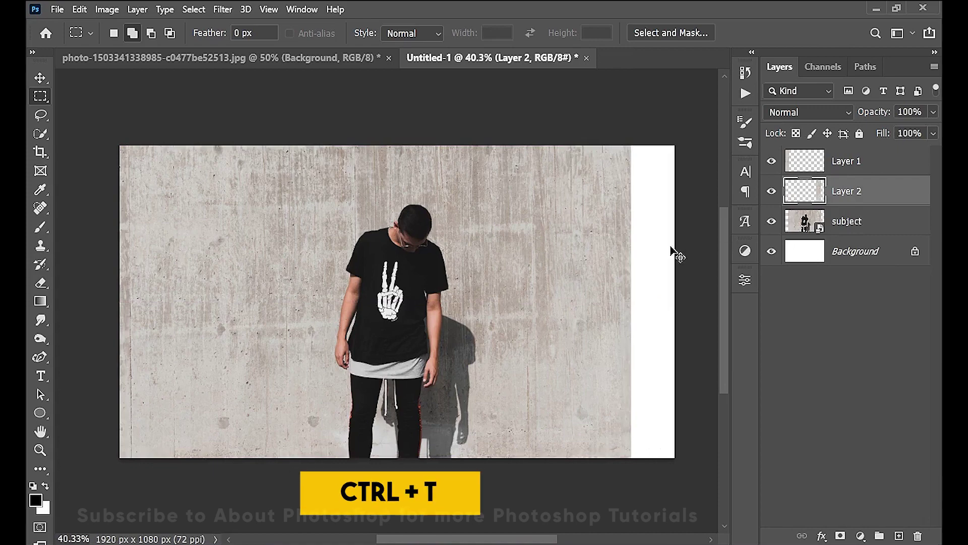
key(ctrl+t)
drag(607, 277, 650, 273)
right_click(650, 273)
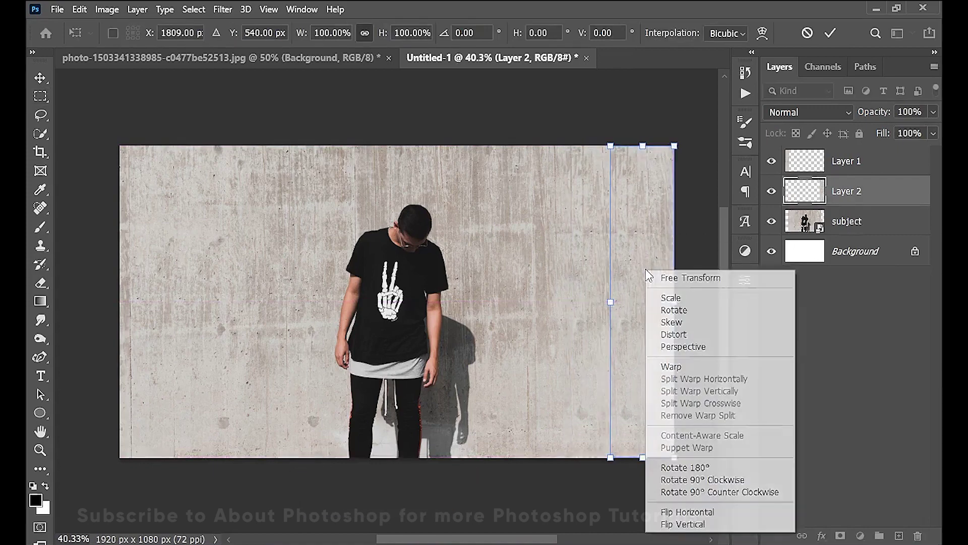
click(715, 512)
key(Return)
key(m)
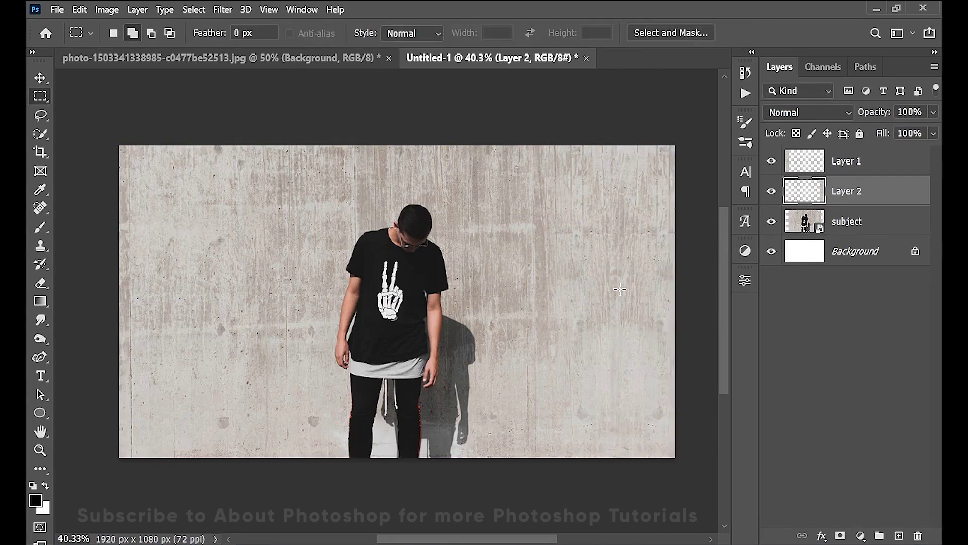
- Merge Layer 1, subject and Layer 2 into one layer, toggle its visibility to check, and zoom in
click(886, 170)
ctrl+click(891, 231)
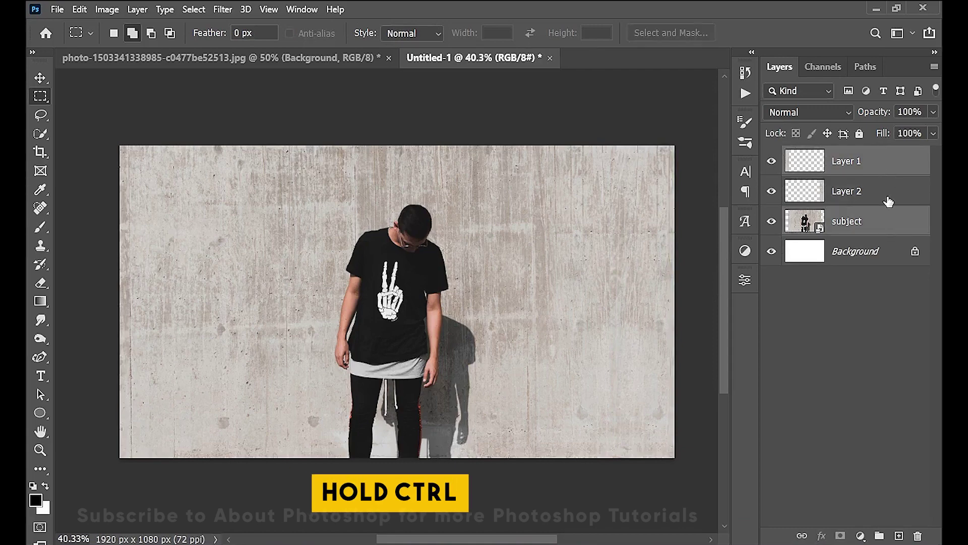
ctrl+click(888, 197)
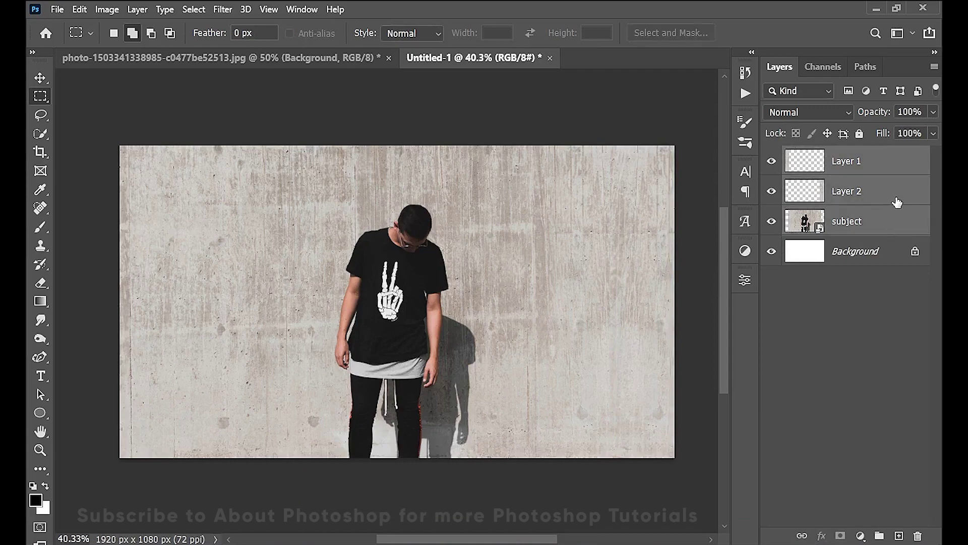
right_click(896, 191)
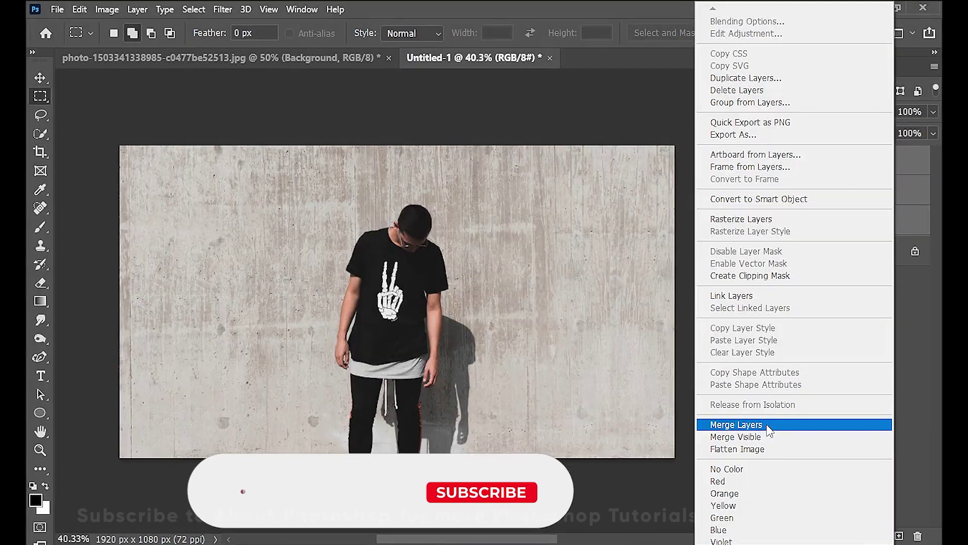
click(736, 425)
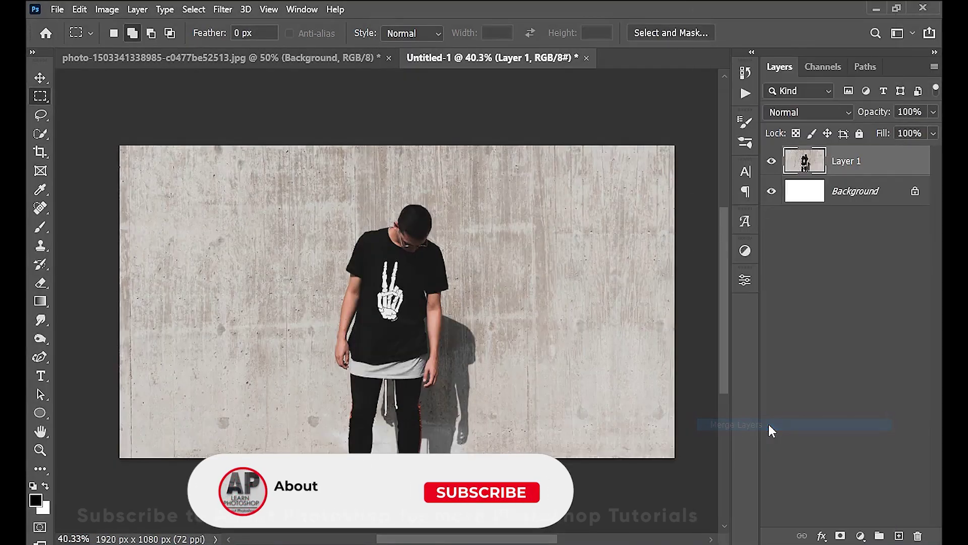
click(772, 161)
click(772, 161)
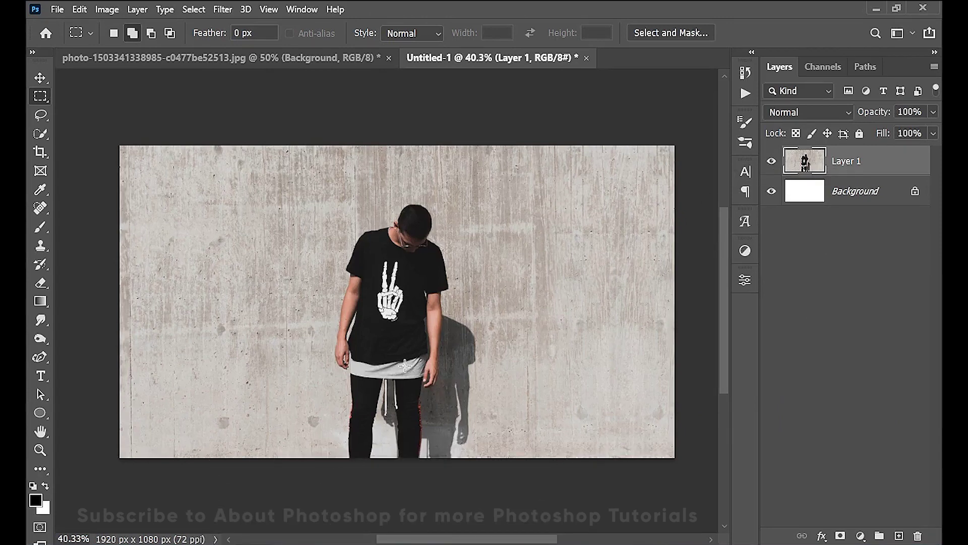
scroll(394, 269, up, 5)
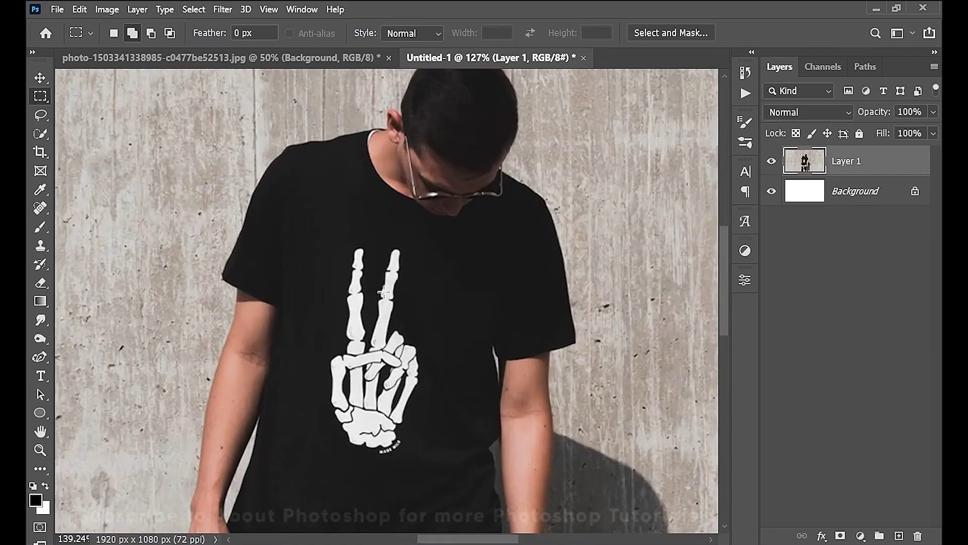
scroll(383, 291, up, 2)
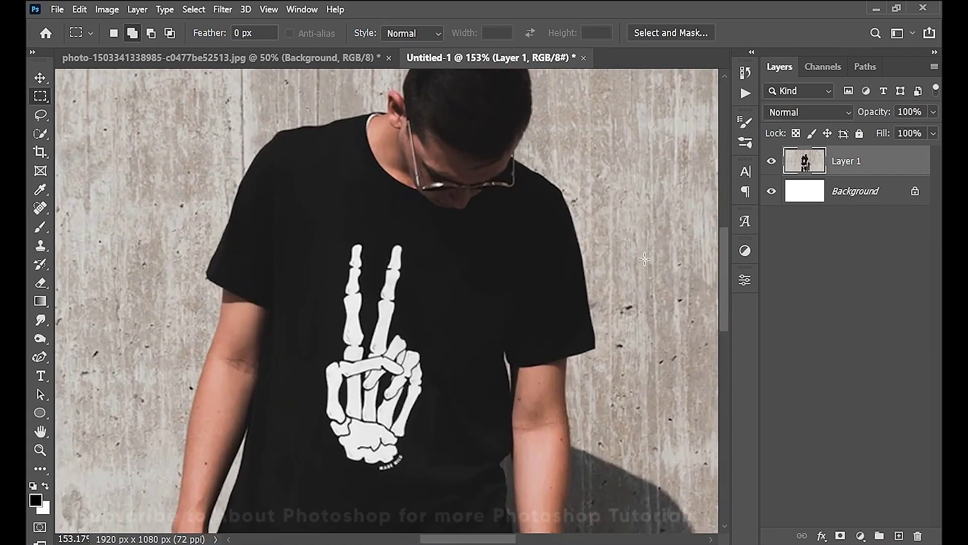
- Rename the merged layer to 'subject'
double_click(855, 163)
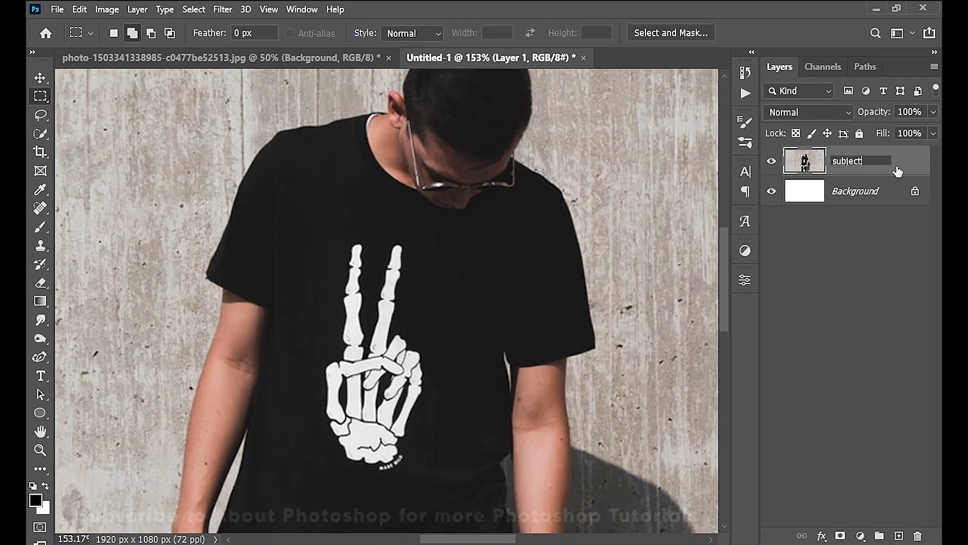
key(Return)
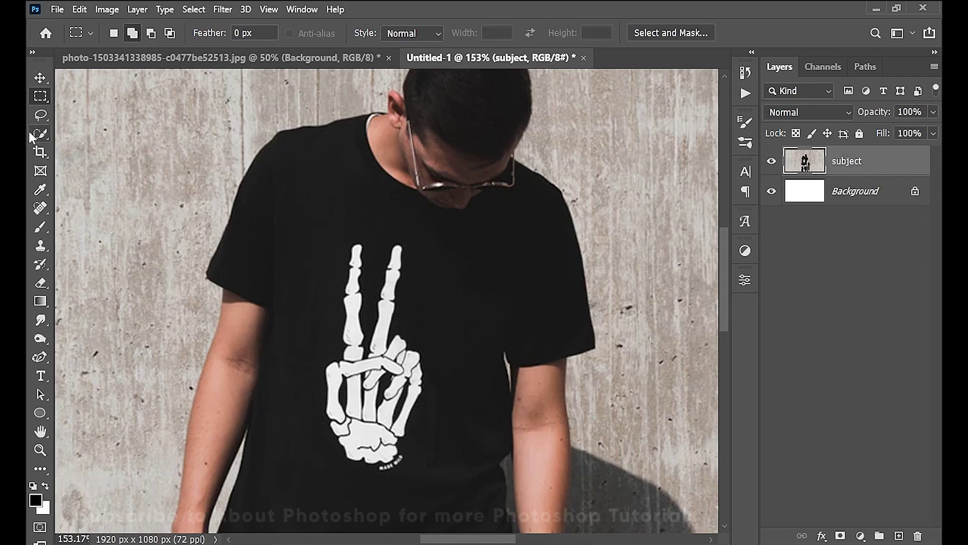
click(42, 118)
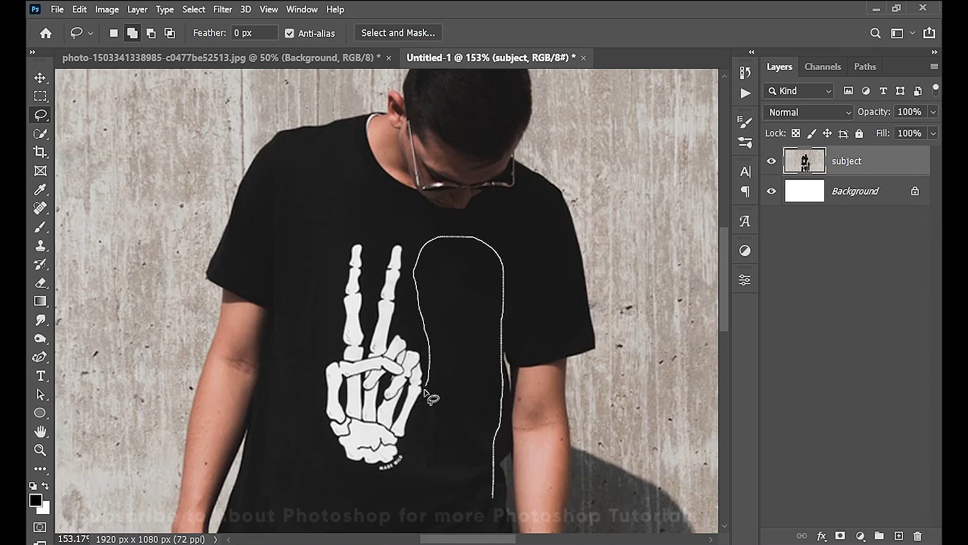
- Lasso a plain black shirt patch, copy it to Layer 1, and move it over the skeleton print
mouse_move(412, 460)
mouse_down()
mouse_move(408, 484)
mouse_move(446, 509)
mouse_move(492, 504)
mouse_up()
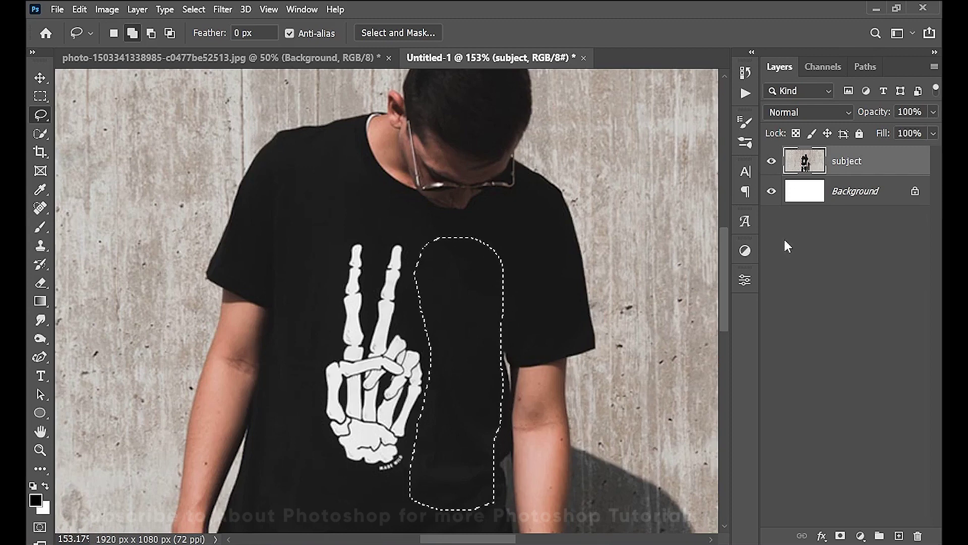
key(ctrl+j)
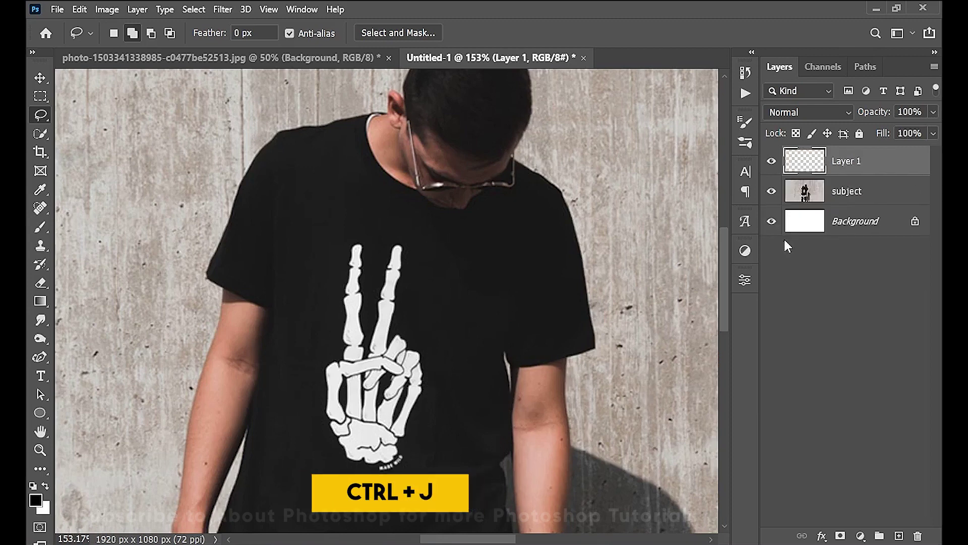
key(ctrl+t)
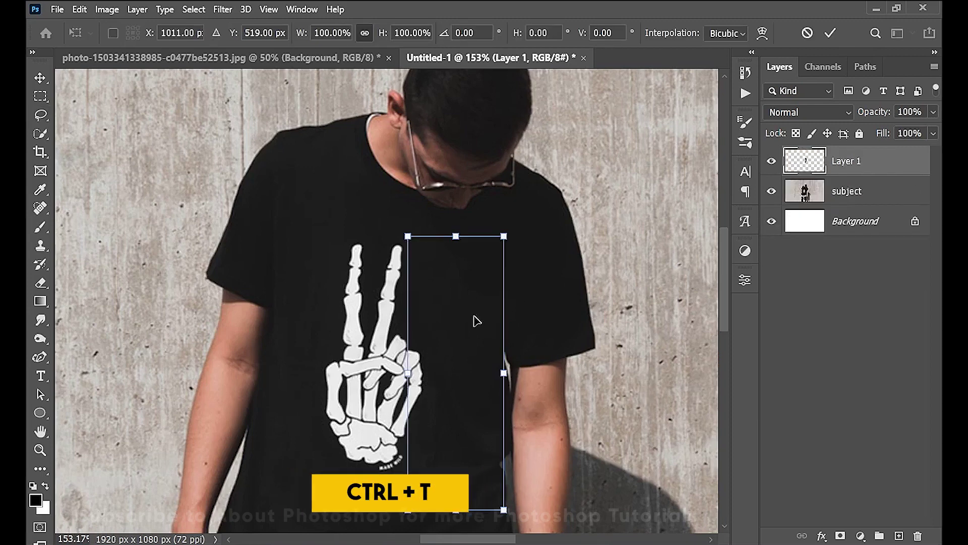
drag(473, 320, 427, 362)
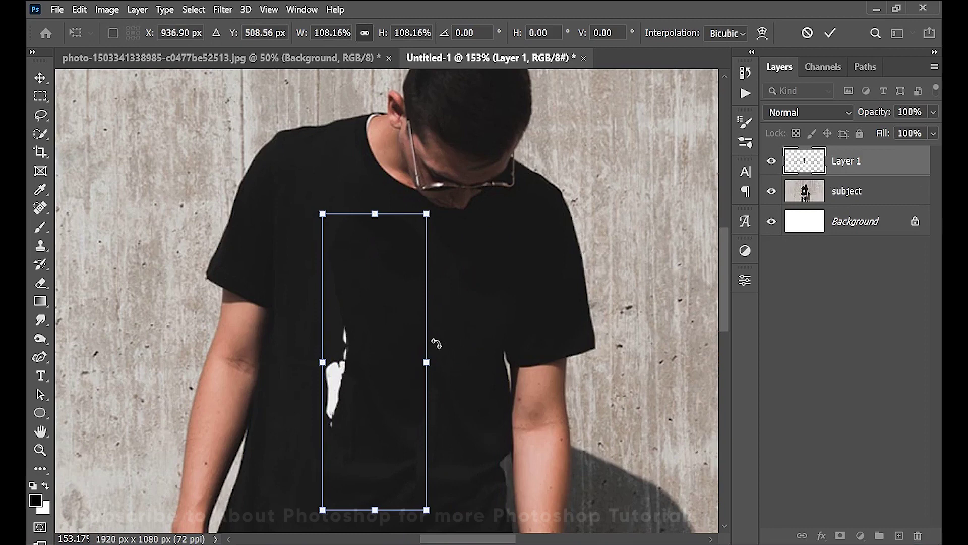
key(Return)
key(l)
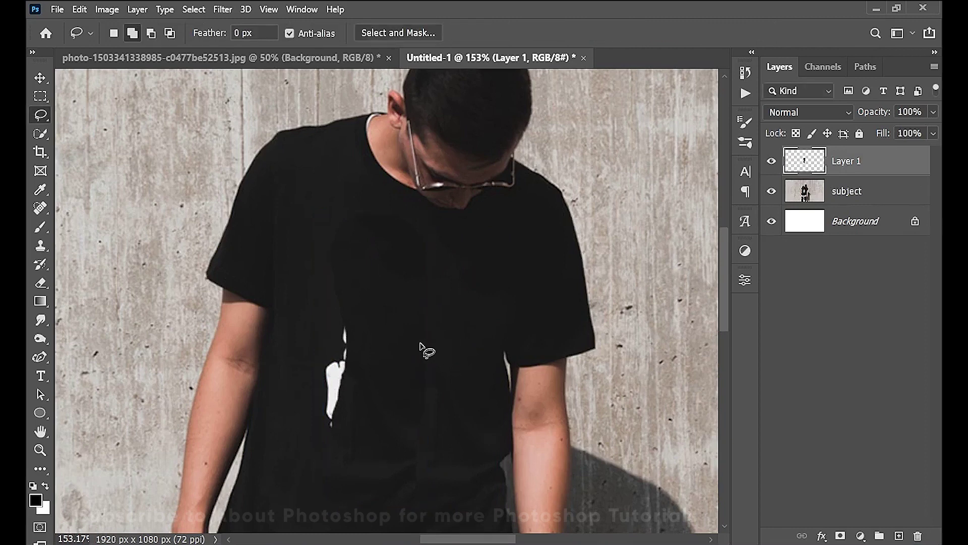
- Duplicate the shirt patch as Layer 1 copy and shift it left over the rest of the print
key(ctrl+j)
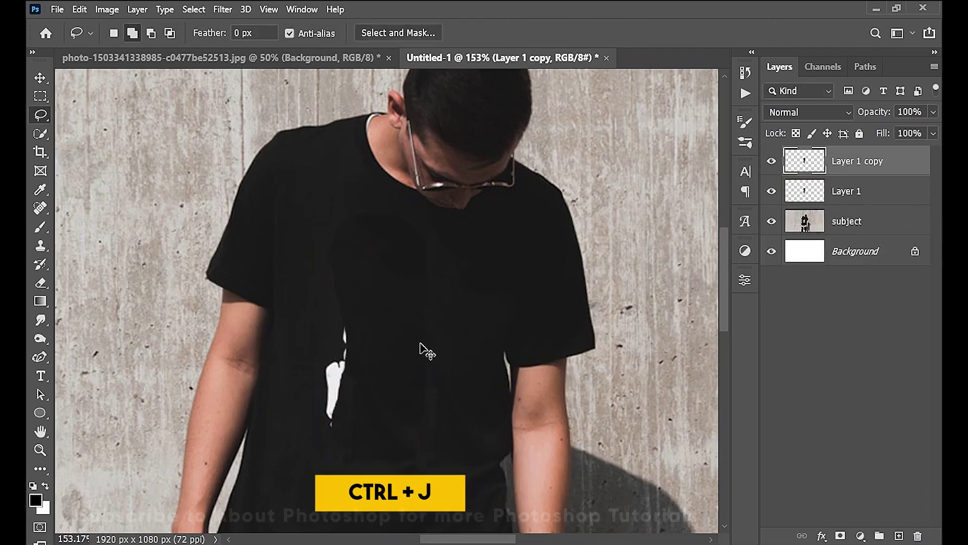
key(ctrl+t)
drag(368, 363, 343, 364)
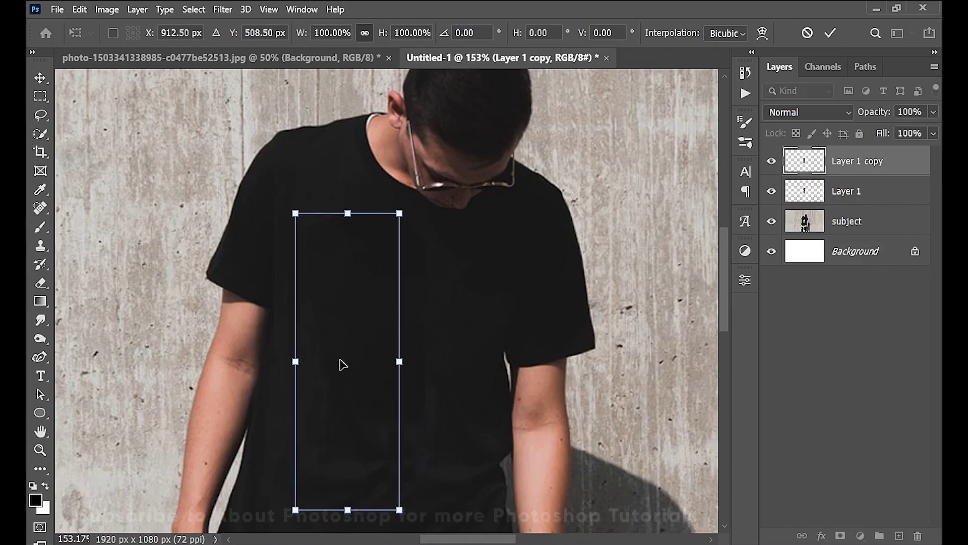
key(Return)
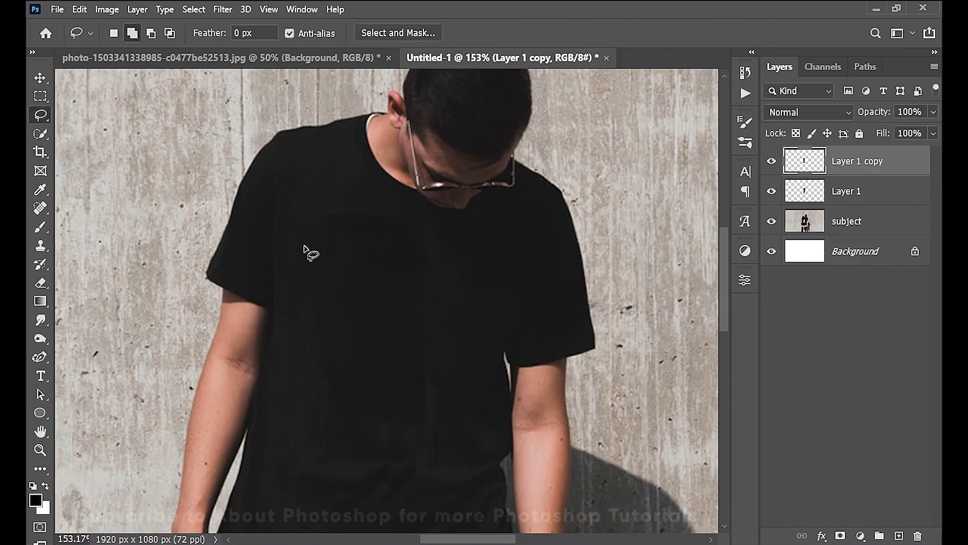
scroll(305, 247, down, 4)
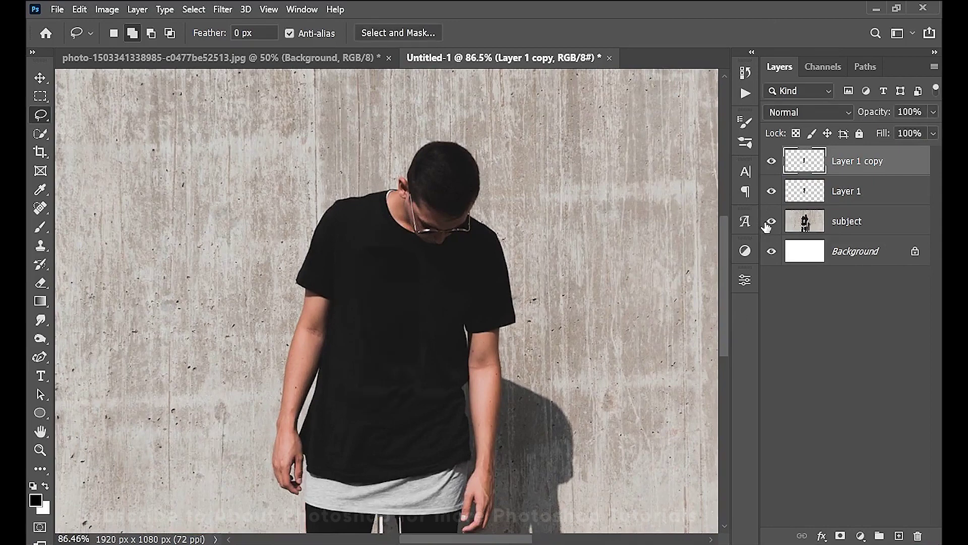
scroll(371, 303, up, 4)
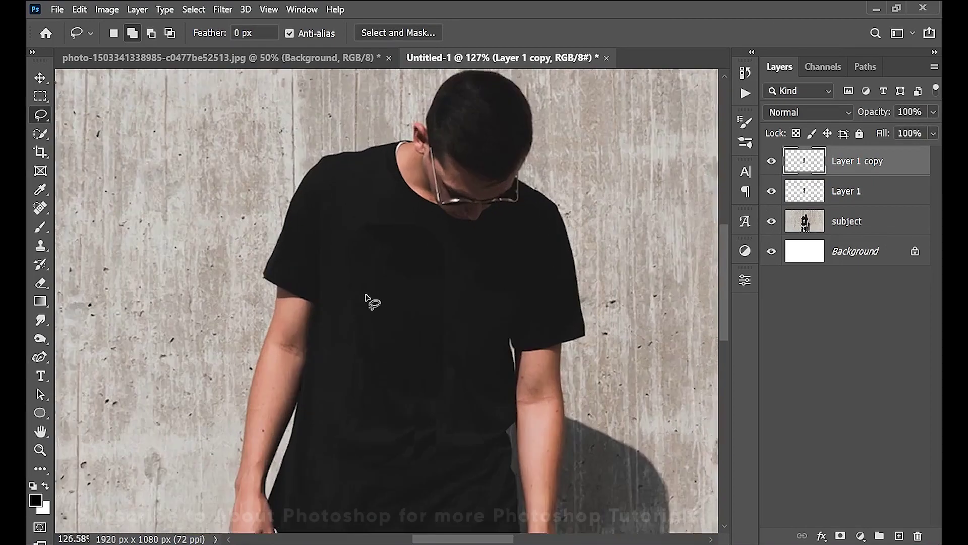
scroll(475, 275, up, 3)
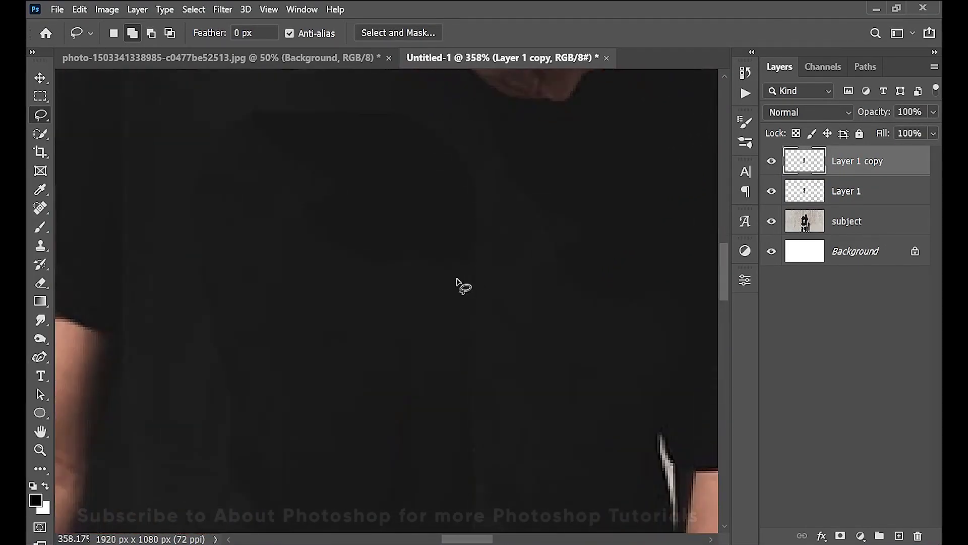
scroll(459, 284, down, 2)
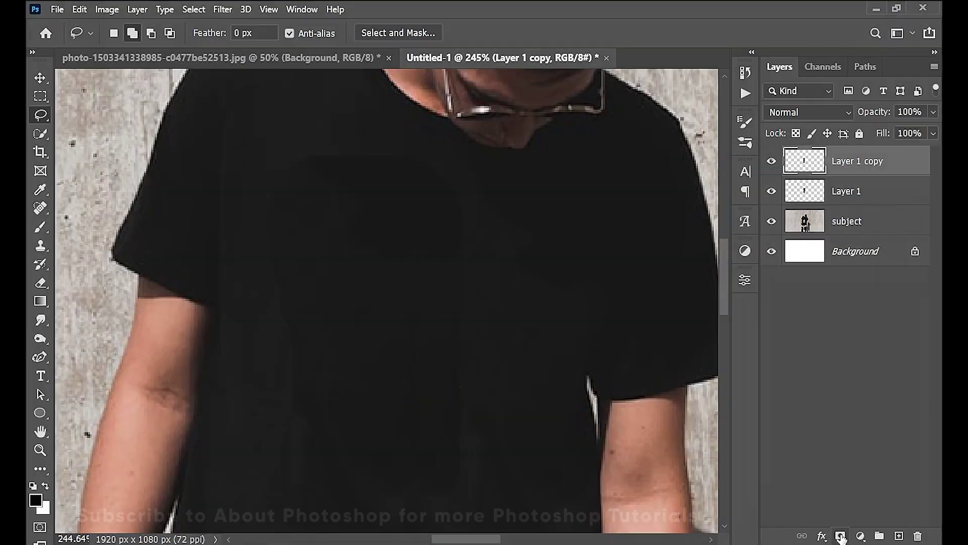
- Add a layer mask to Layer 1 copy and paint black down the shirt to hide part of it
click(840, 536)
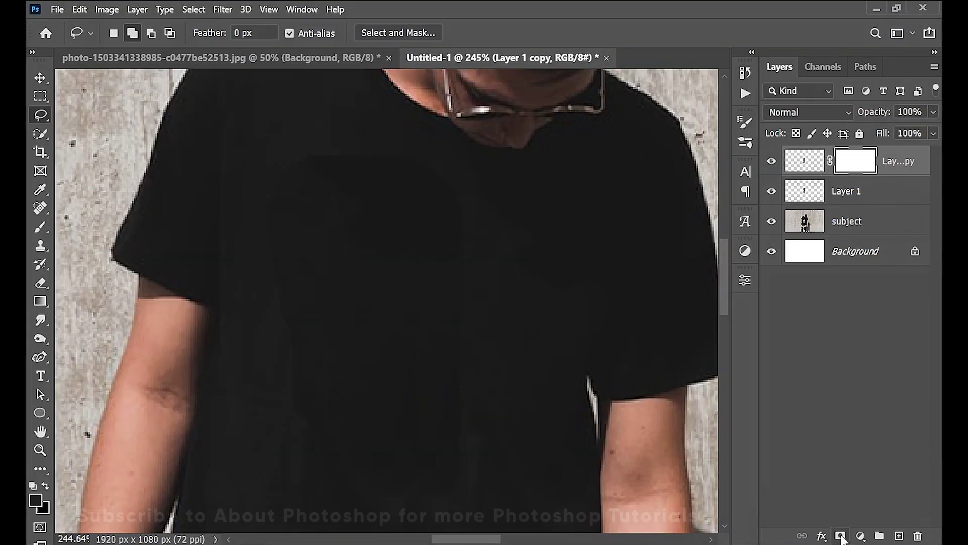
click(41, 226)
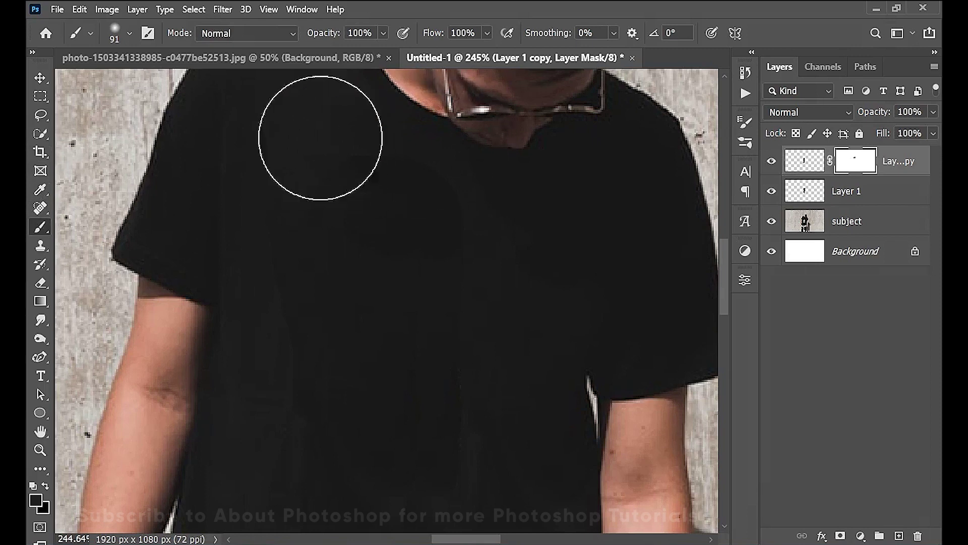
mouse_move(420, 135)
mouse_down()
mouse_move(497, 237)
mouse_move(497, 410)
mouse_move(358, 490)
mouse_move(313, 471)
mouse_up()
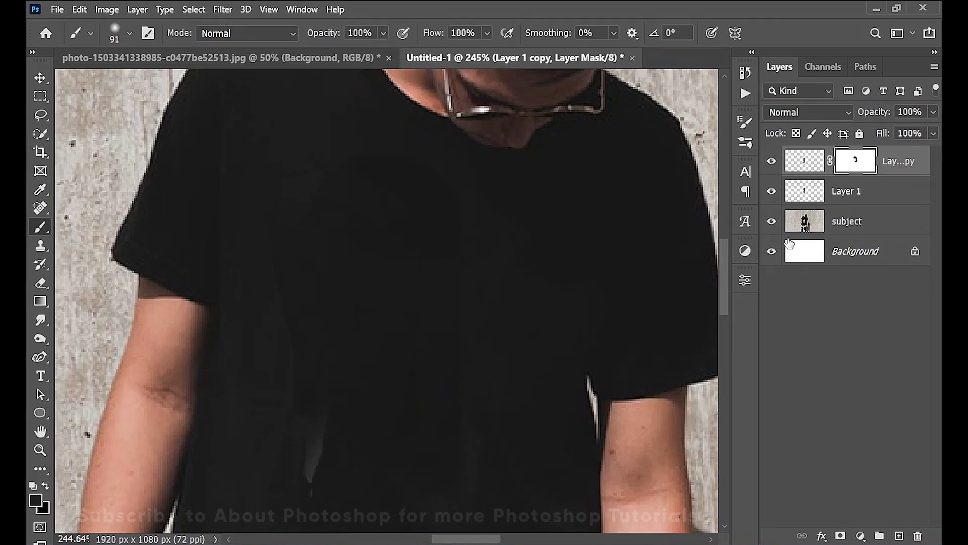
- Add a mask to Layer 1 and hide a small spot with a 38 px brush
click(852, 196)
click(840, 536)
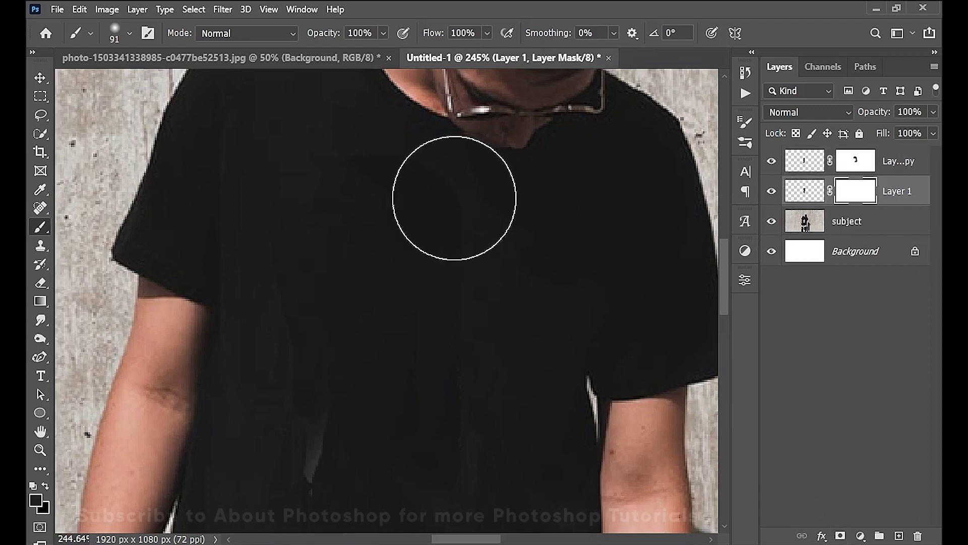
drag(384, 181, 393, 211)
key(ctrl+z)
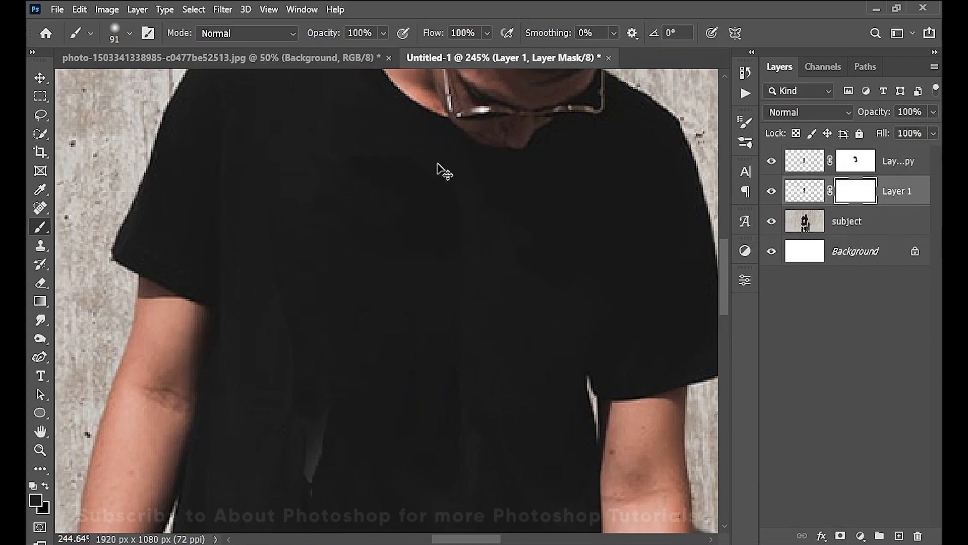
alt+right_click(425, 156)
drag(425, 156, 372, 147)
drag(445, 167, 454, 146)
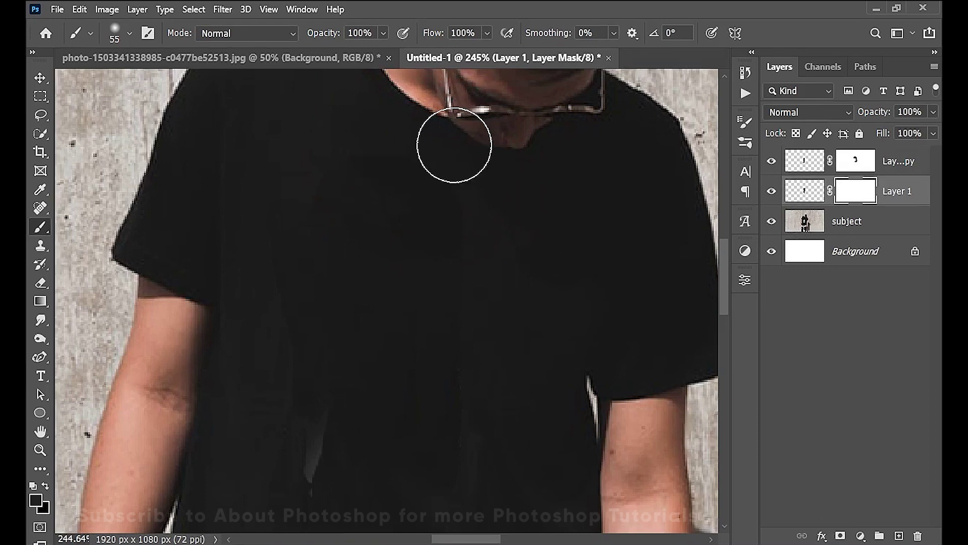
drag(725, 292, 725, 296)
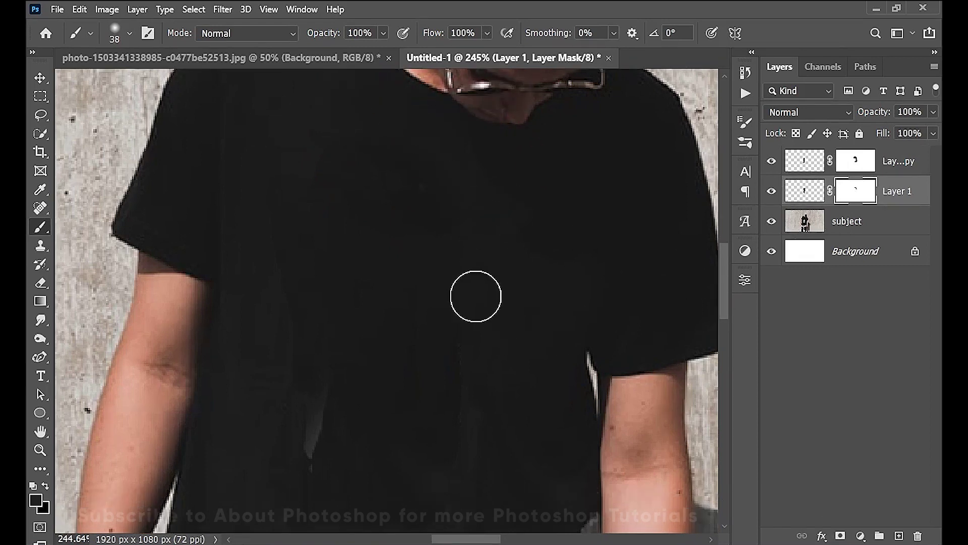
- Try further black strokes on Layer 1's mask over the shirt, undo them, and fit the image in view
scroll(422, 406, down, 3)
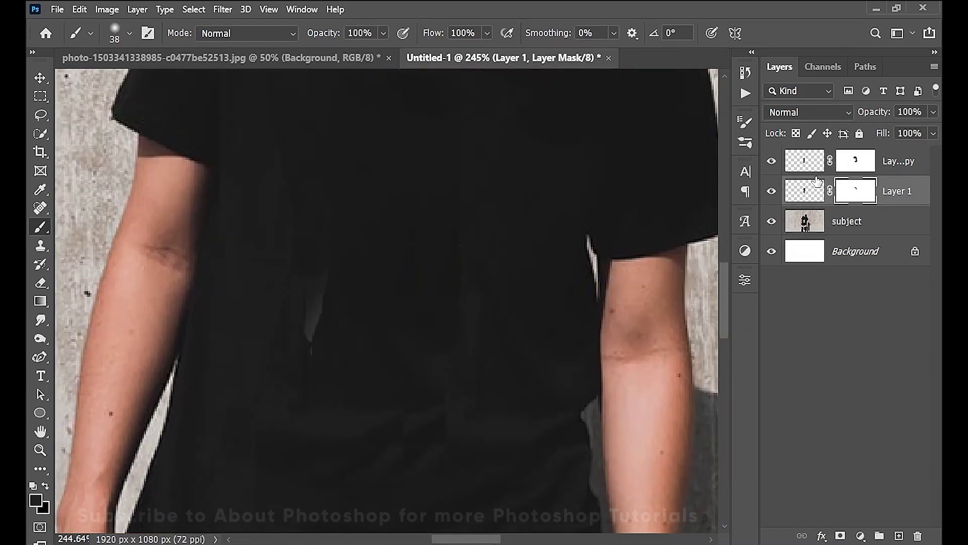
drag(343, 275, 342, 366)
key(ctrl+z)
key(alt+bracketright)
key(x)
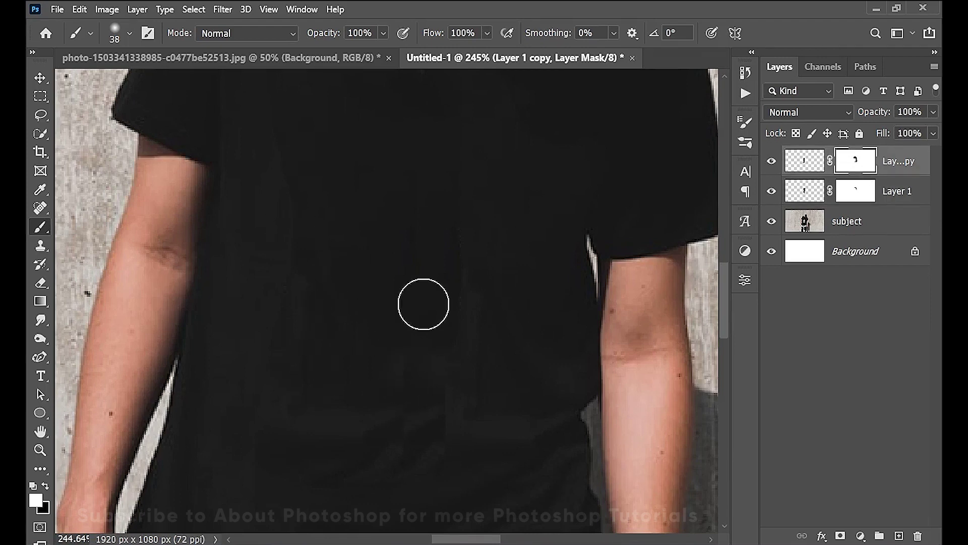
click(847, 205)
key(x)
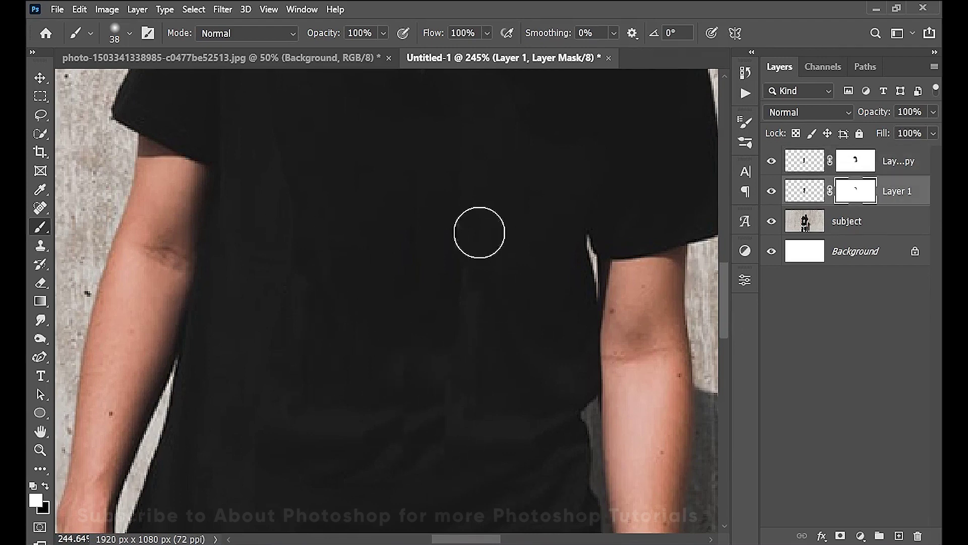
drag(460, 313, 457, 262)
key(ctrl+z)
scroll(726, 322, up, 2)
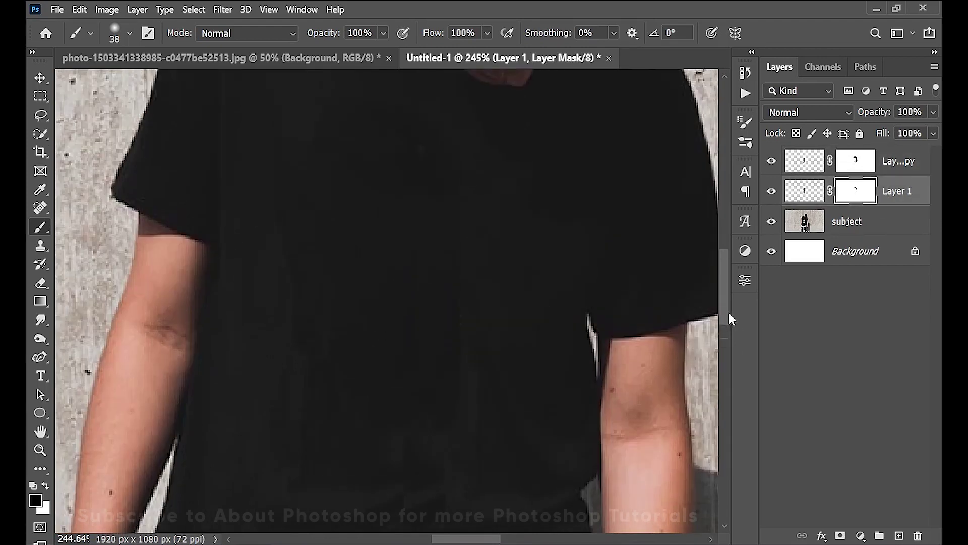
key(ctrl+0)
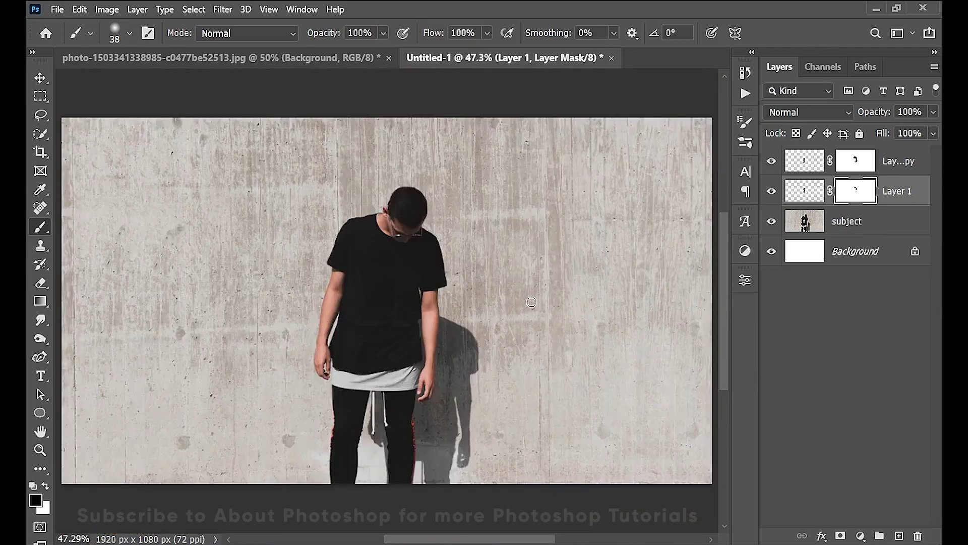
scroll(532, 301, up, 5)
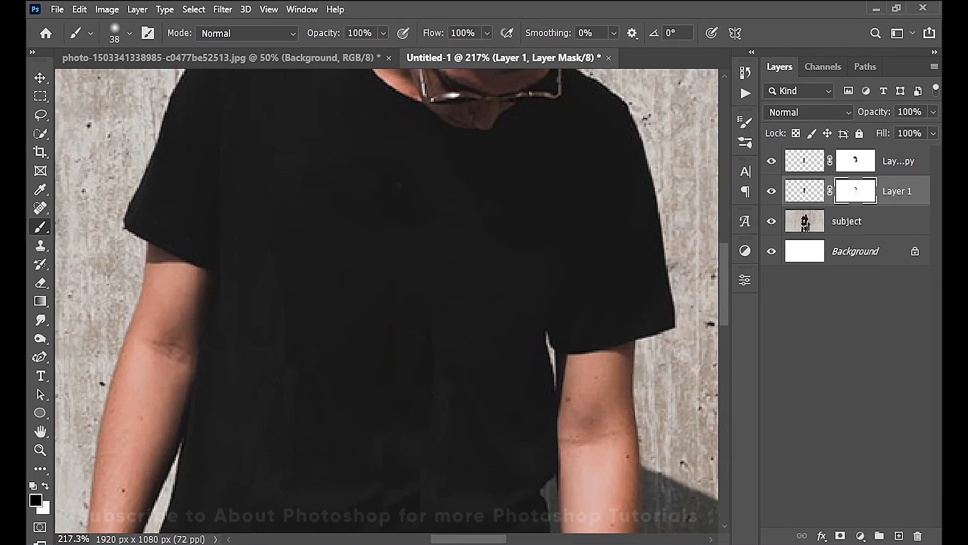
- Add a strongly brightened Exposure adjustment layer above Layer 1 copy to reveal mask edges
click(903, 172)
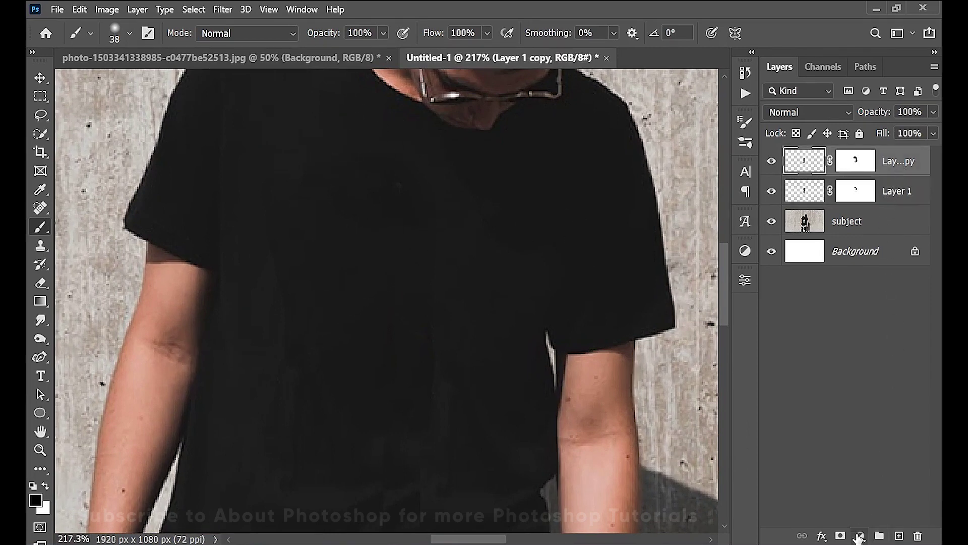
click(859, 536)
click(867, 367)
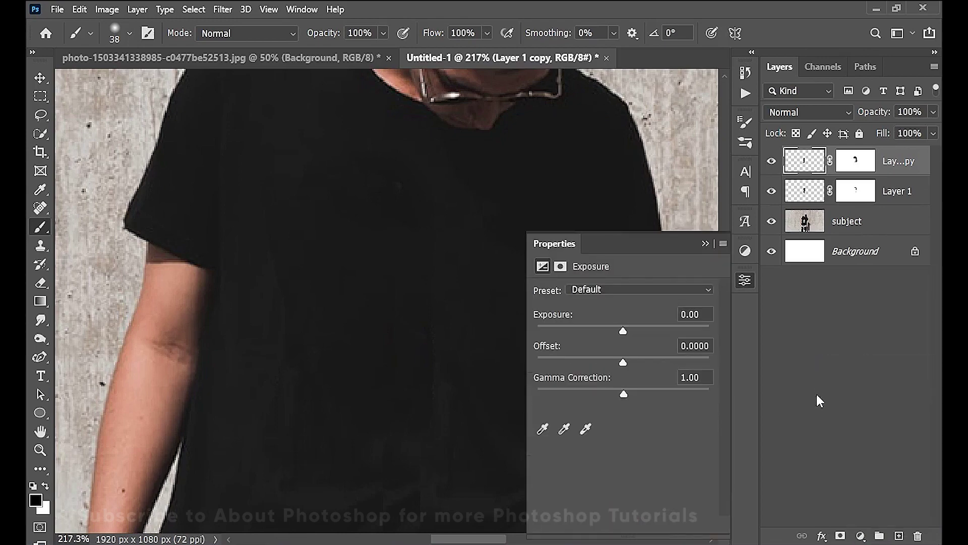
drag(624, 329, 670, 327)
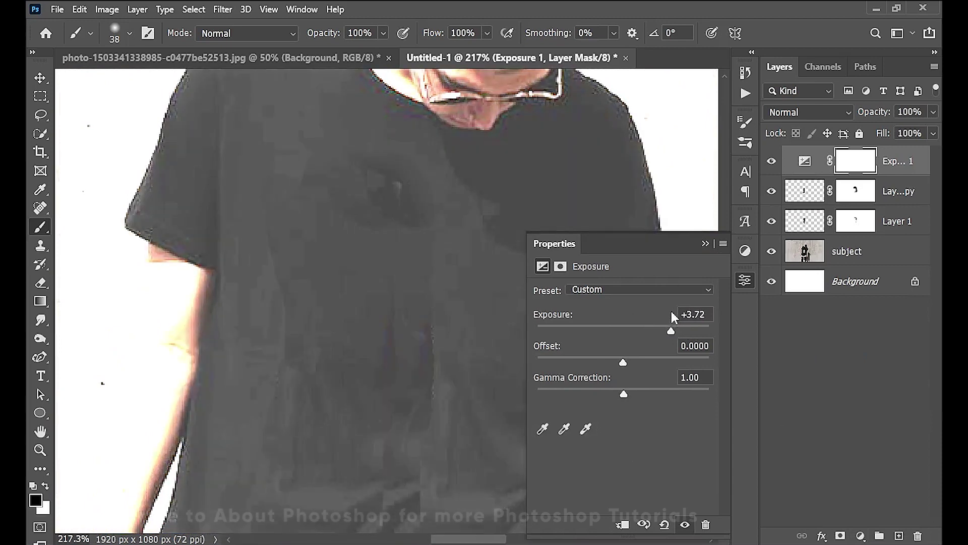
click(704, 245)
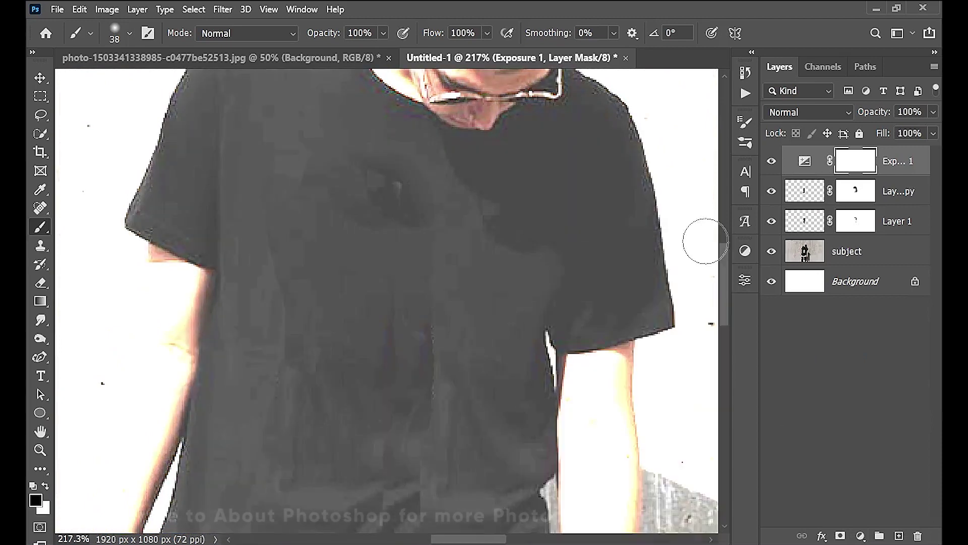
- Target Layer 1's mask with a 30 px brush and white as the paint colour
click(861, 224)
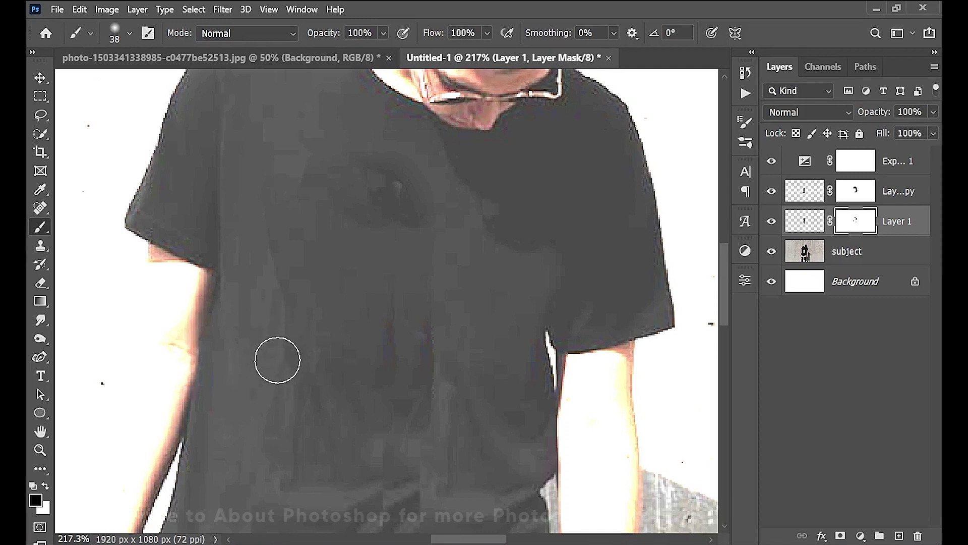
key(alt+bracketright)
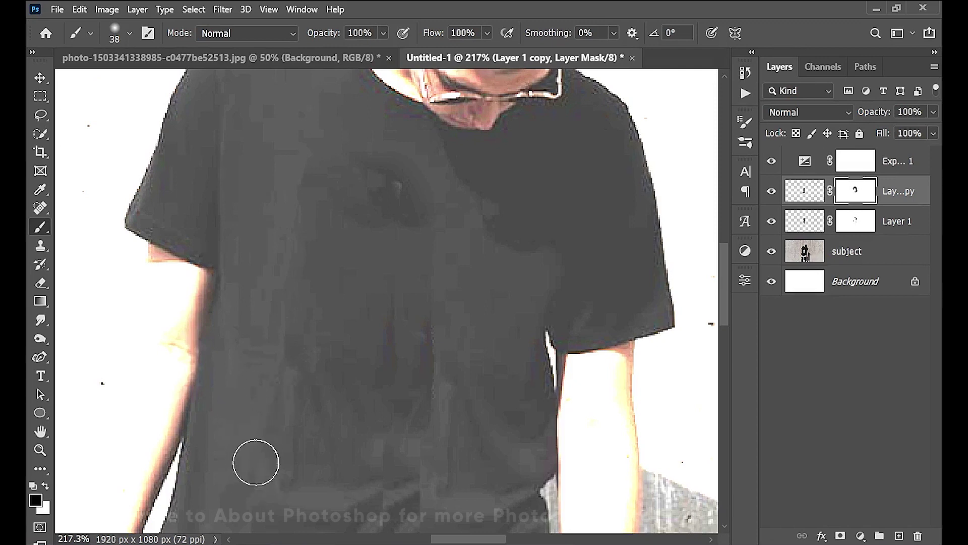
key(bracketleft)
key(bracketleft)
key(bracketleft)
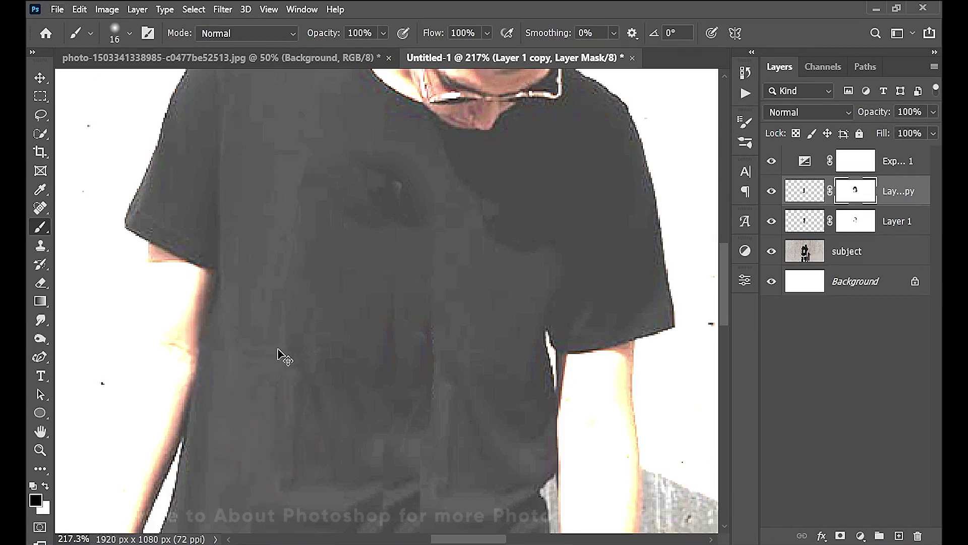
click(855, 220)
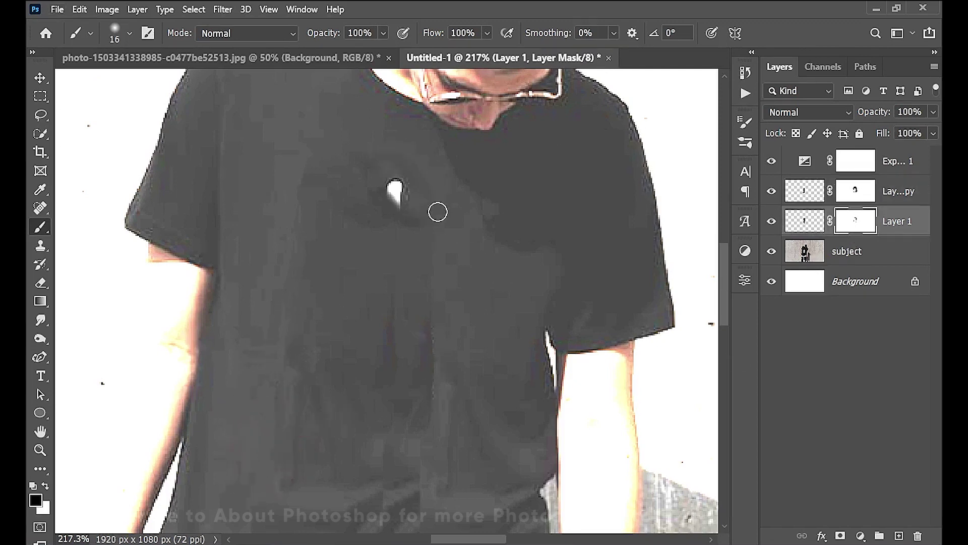
key(bracketright)
key(bracketright)
key(bracketright)
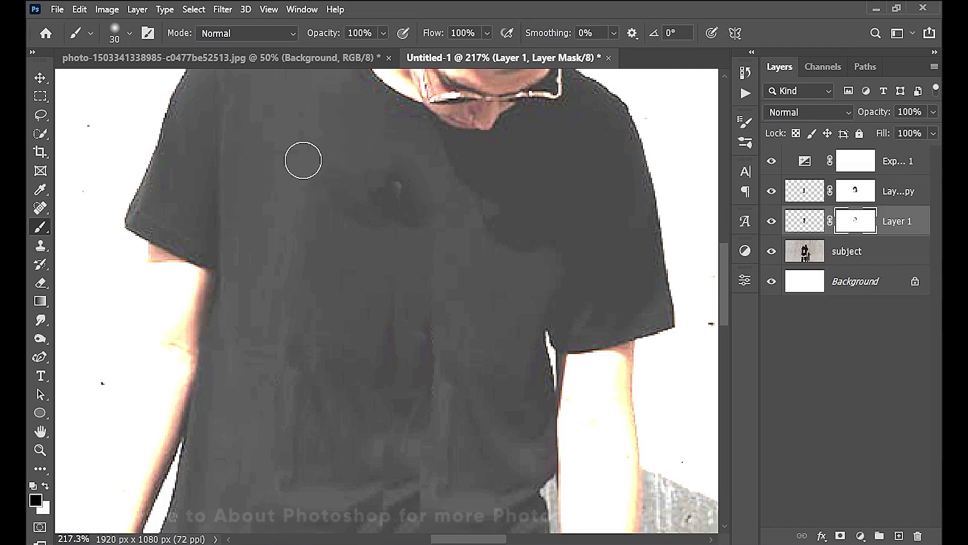
key(c)
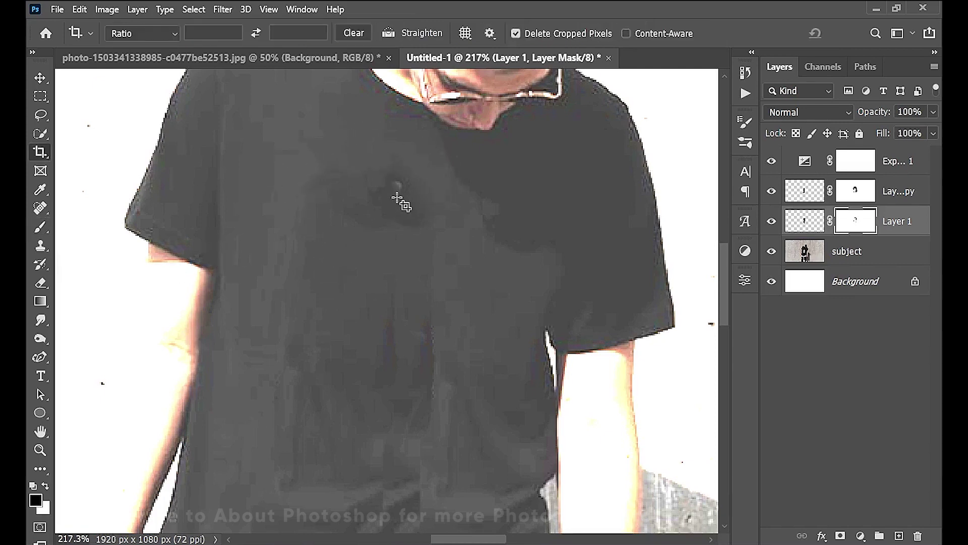
key(b)
key(x)
- Touch up a shirt patch on Layer 1's mask at 21 px, then delete the Exposure layer
click(397, 192)
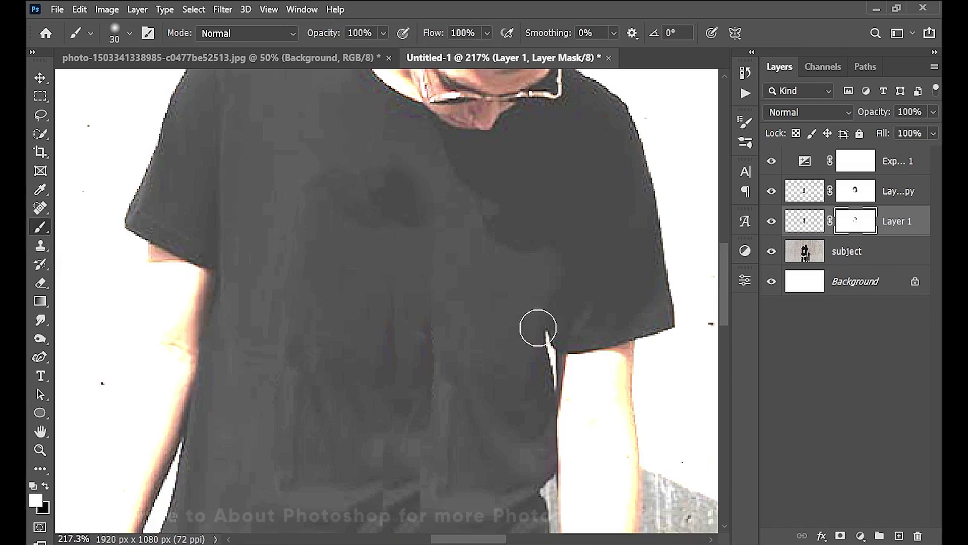
key(c)
key(b)
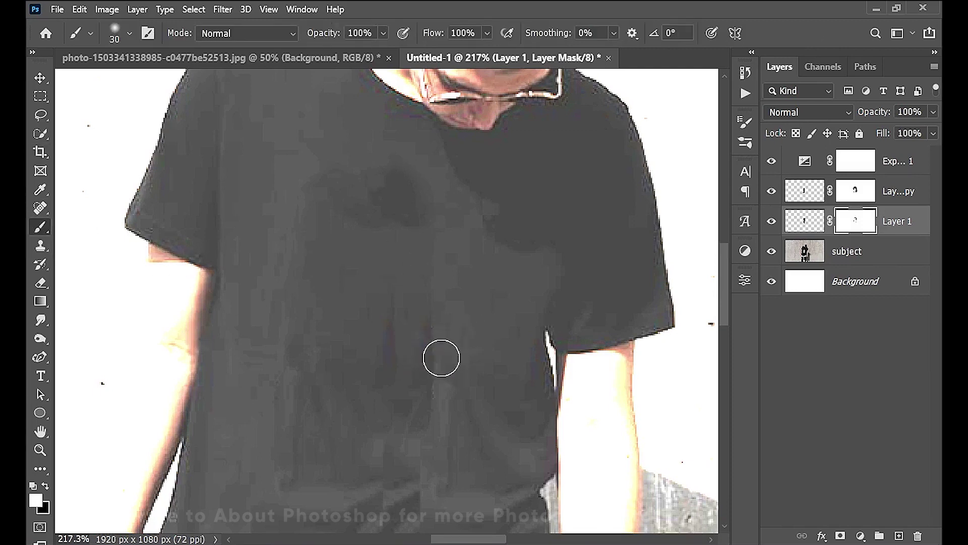
key(z)
key(b)
key(x)
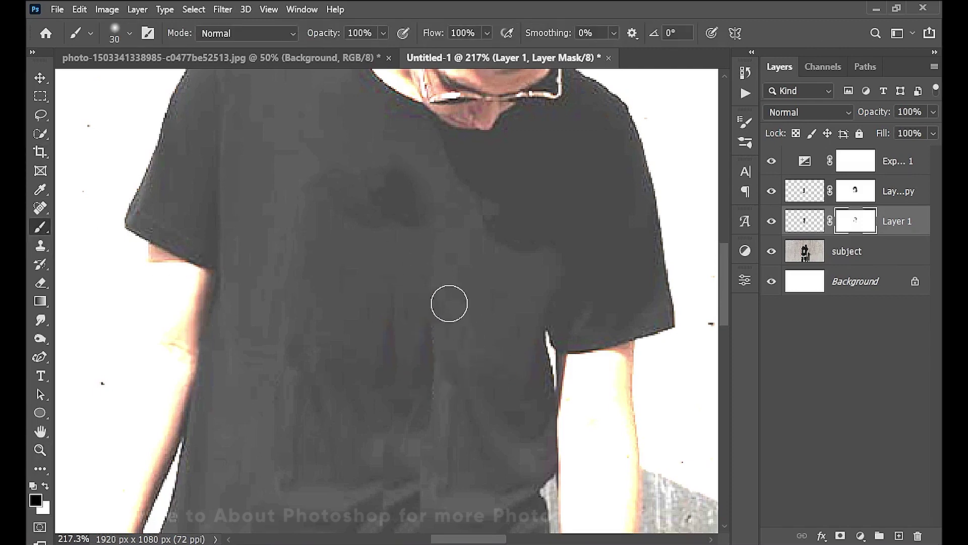
alt+right_click(443, 418)
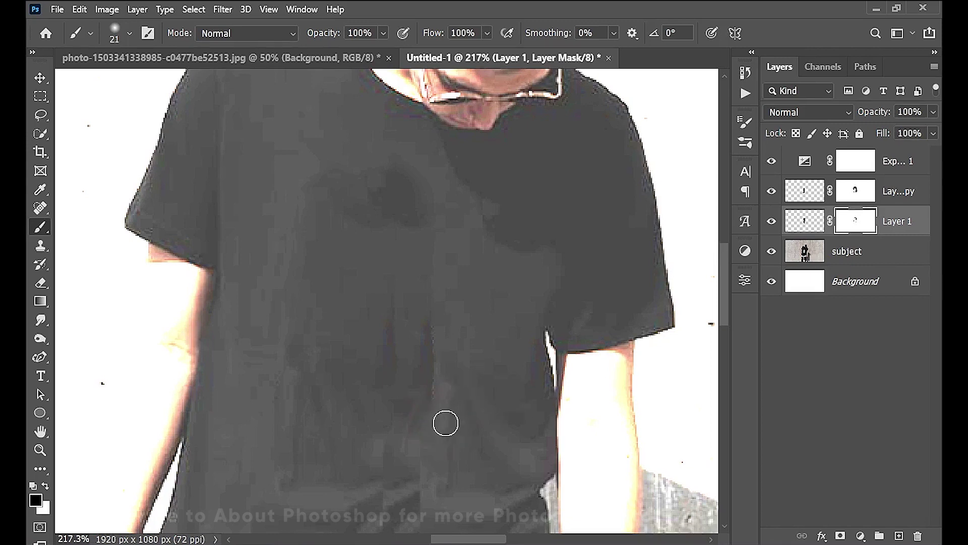
key(x)
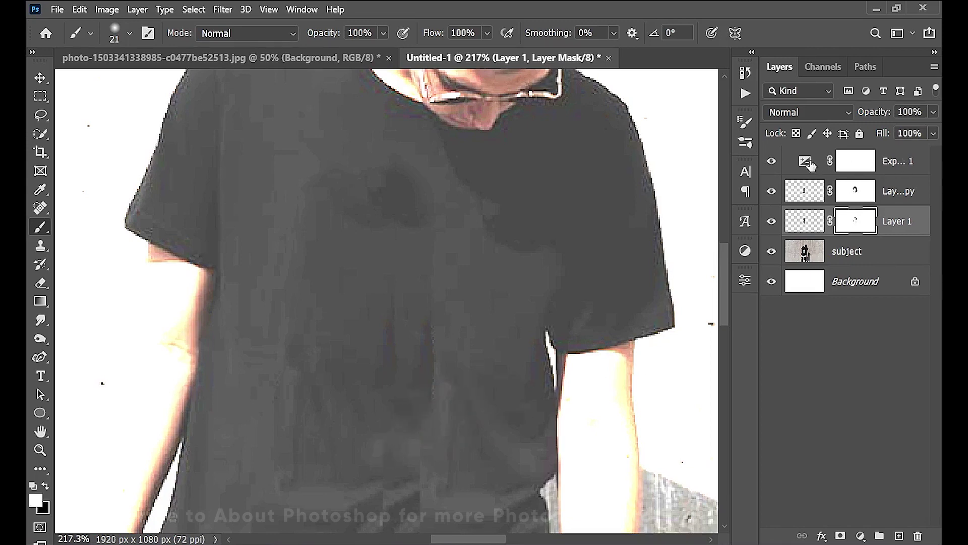
drag(809, 165, 918, 535)
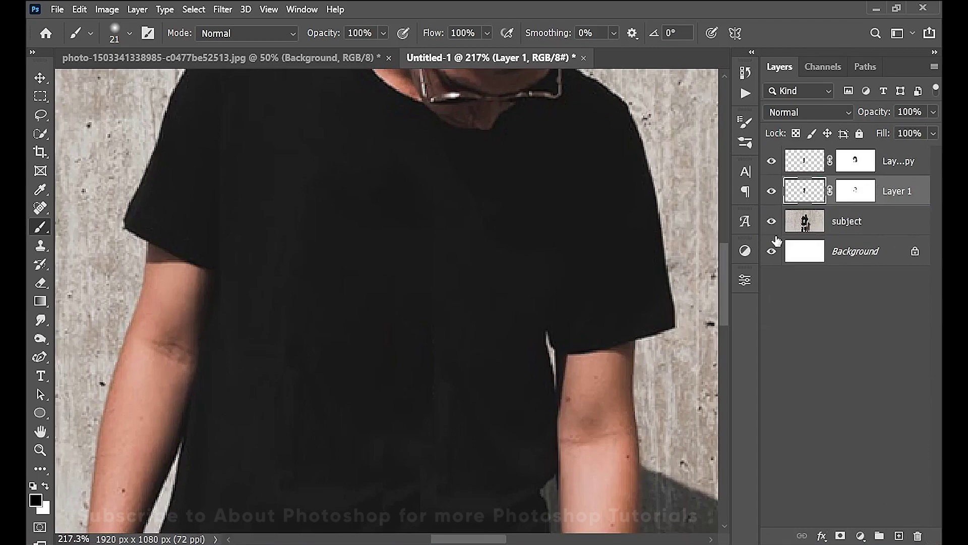
key(ctrl+0)
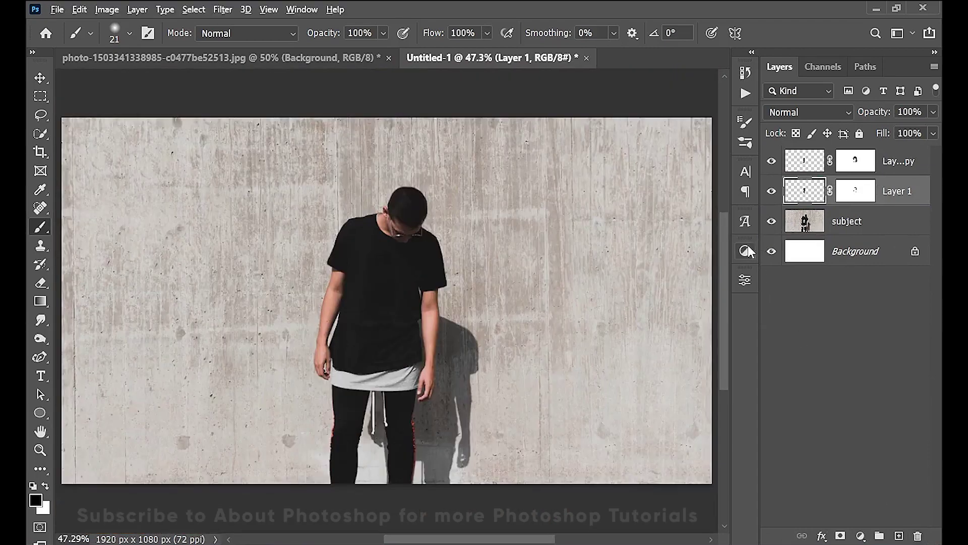
alt+click(771, 222)
alt+click(771, 222)
alt+click(771, 222)
alt+click(771, 222)
alt+scroll(356, 417, up, 6)
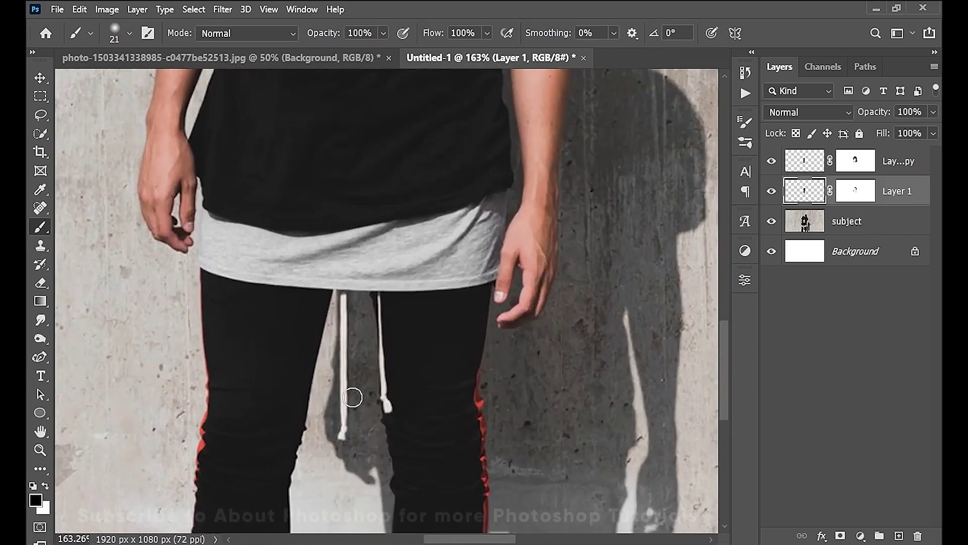
alt+scroll(346, 395, up, 1)
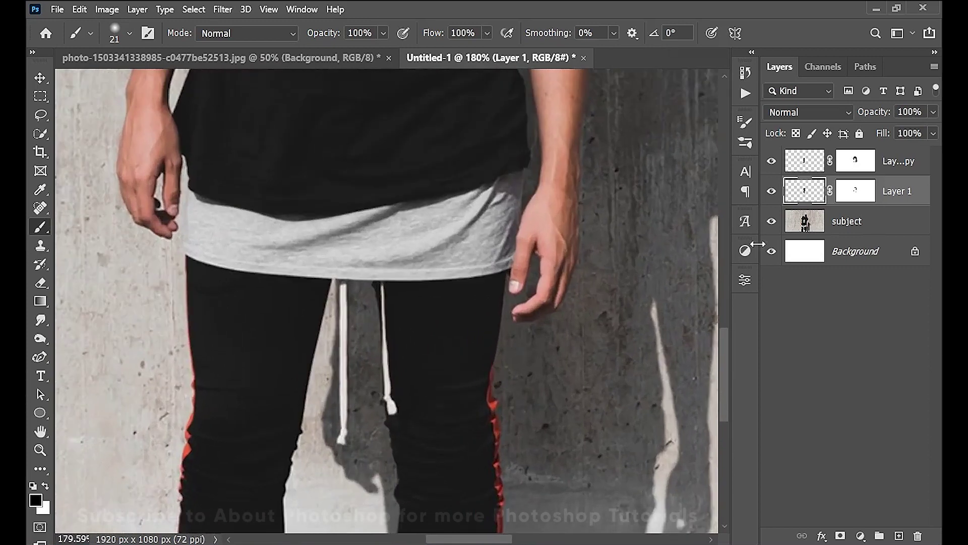
click(906, 168)
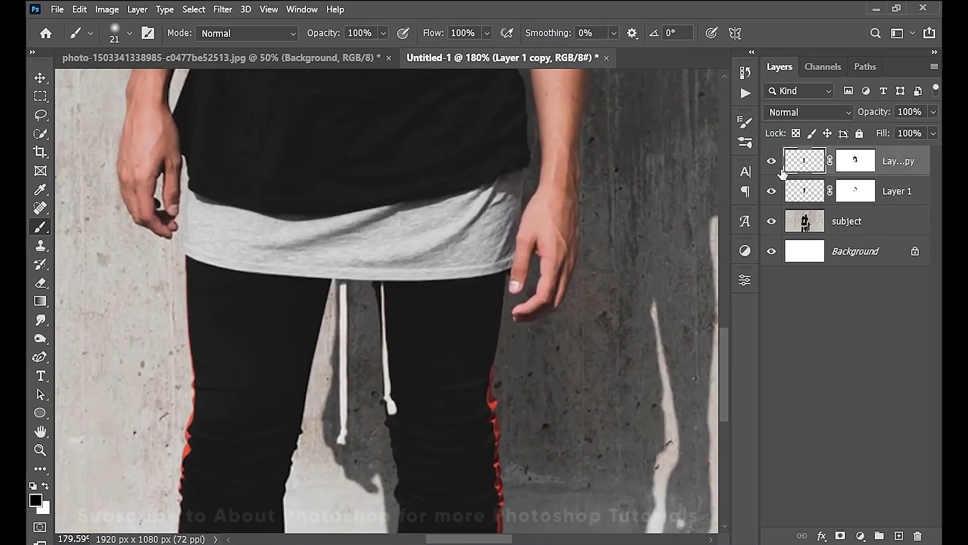
mouse_move(406, 308)
mouse_down()
mouse_move(387, 316)
mouse_move(391, 306)
mouse_up()
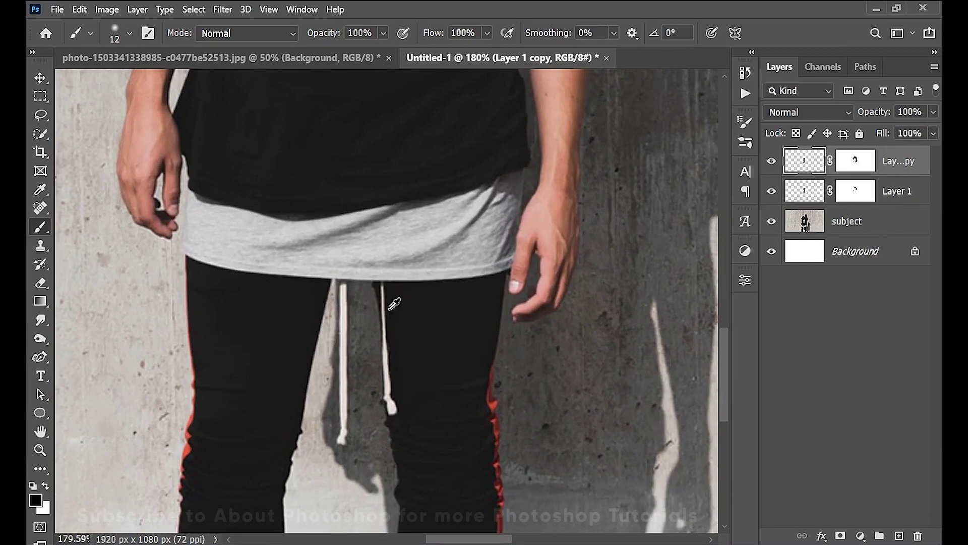
- On new Layer 2, paint the right drawstring out with sampled black and a hard round brush
click(898, 535)
key(alt)
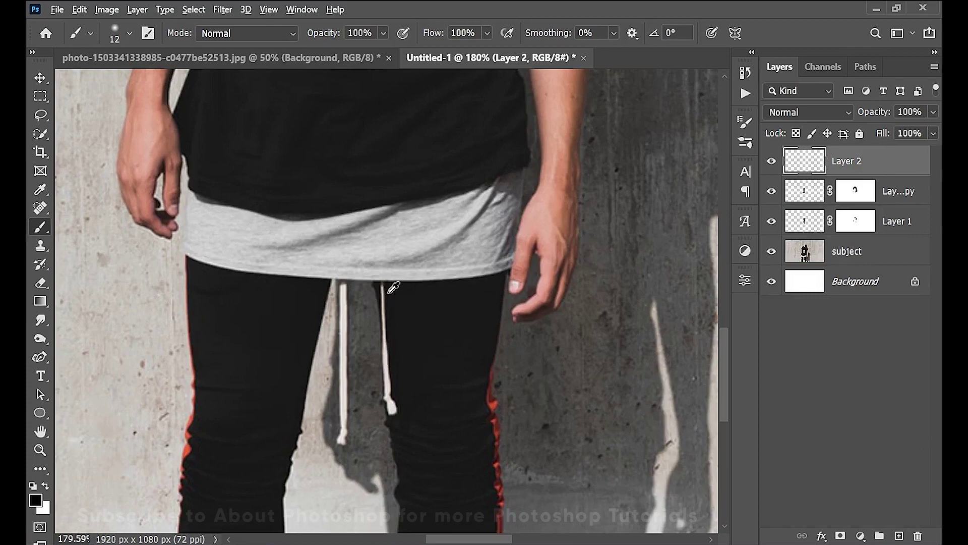
drag(383, 290, 394, 370)
right_click(414, 392)
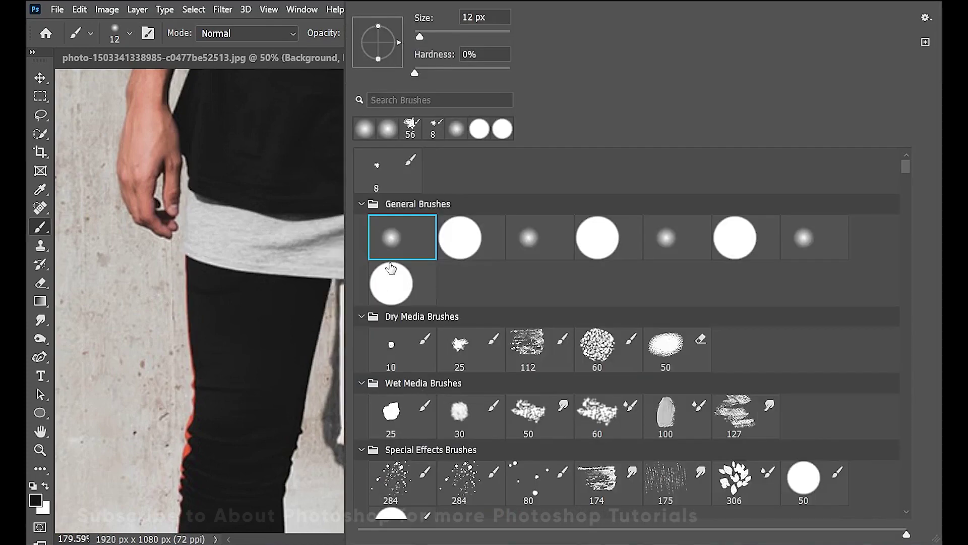
click(459, 238)
click(302, 265)
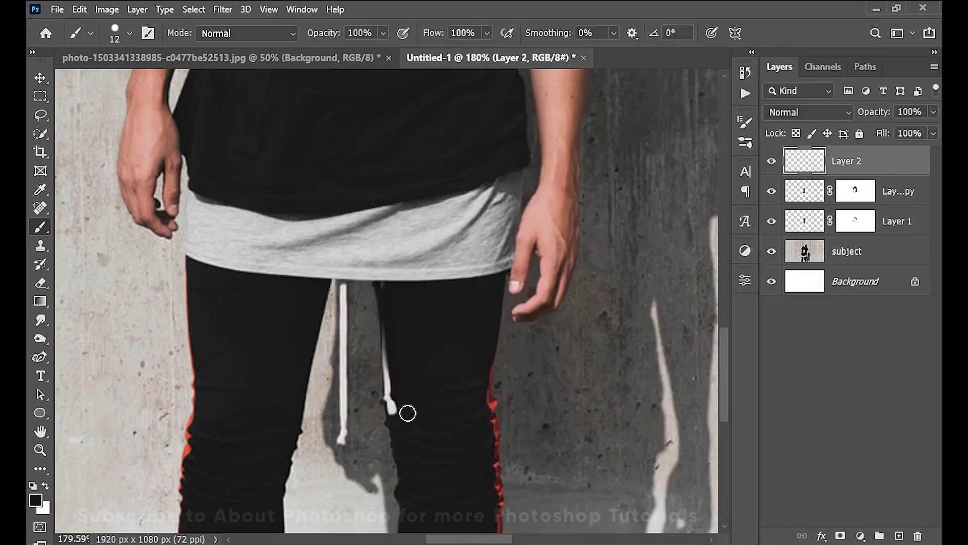
drag(393, 404, 383, 292)
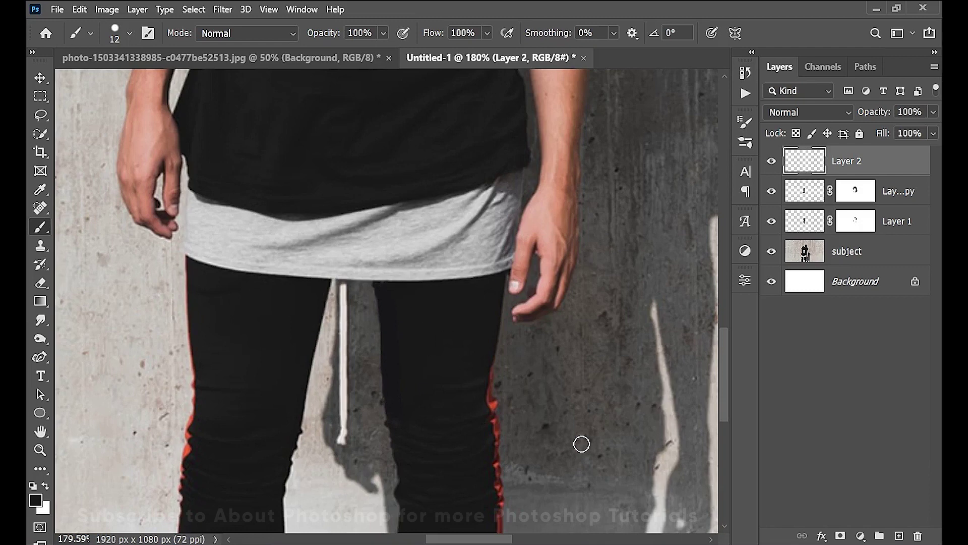
alt+right_click(367, 395)
click(41, 245)
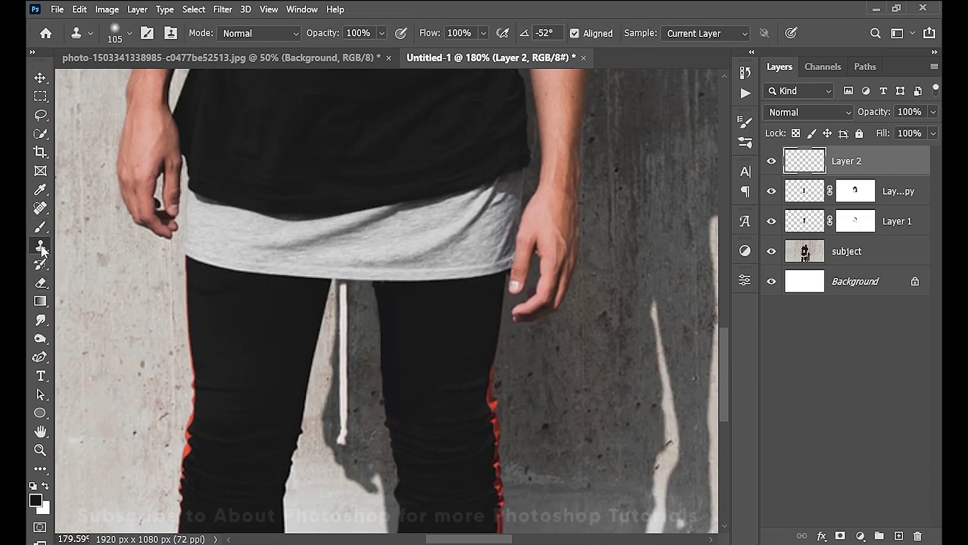
- Clone bare concrete wall at 19 px over the left drawstring on the subject layer
click(819, 258)
alt+right_click(337, 381)
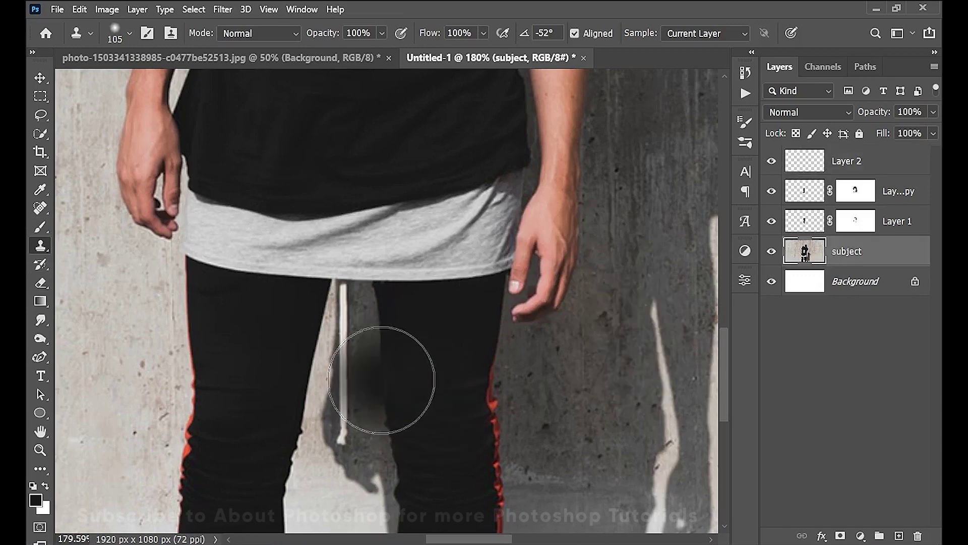
drag(335, 379, 315, 378)
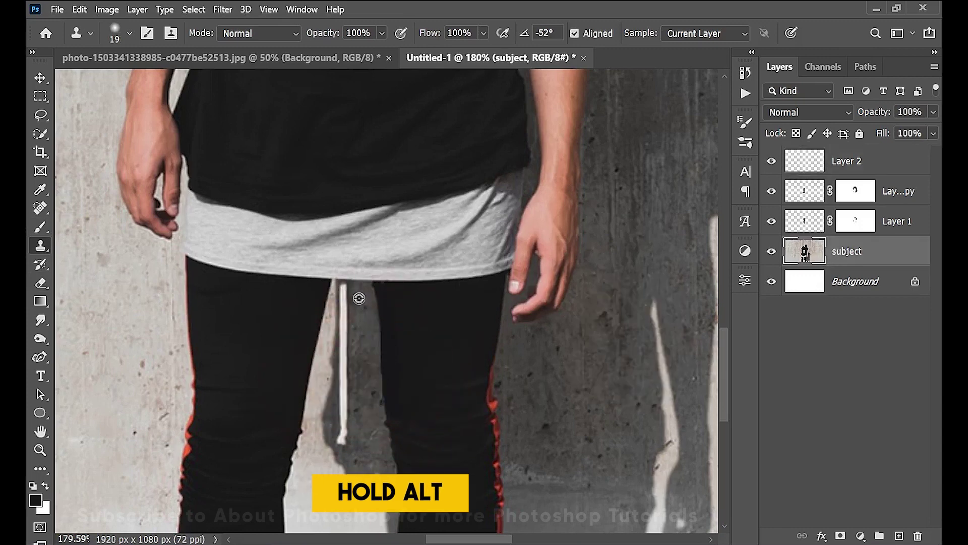
alt+click(359, 298)
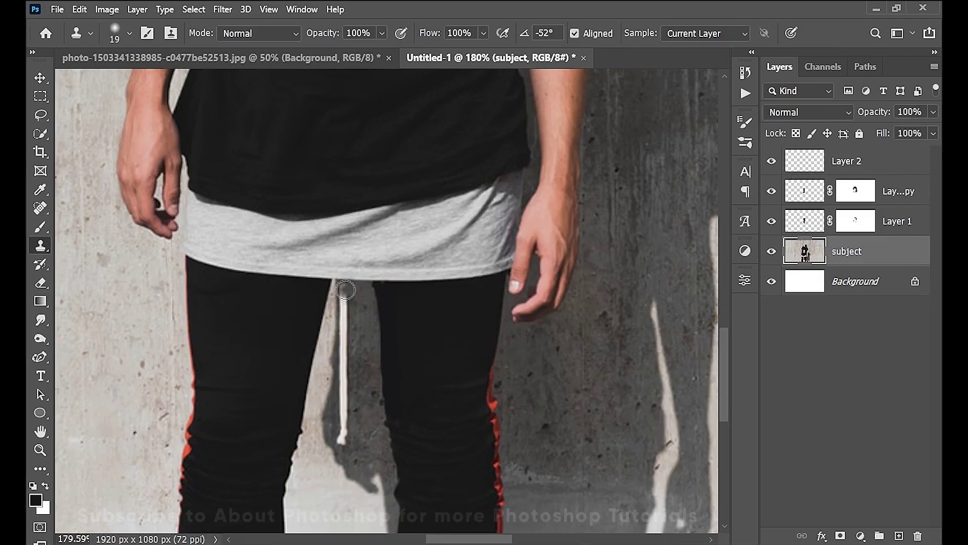
mouse_move(345, 289)
mouse_down()
mouse_move(339, 441)
mouse_move(354, 434)
mouse_move(339, 439)
mouse_up()
key(ctrl+z)
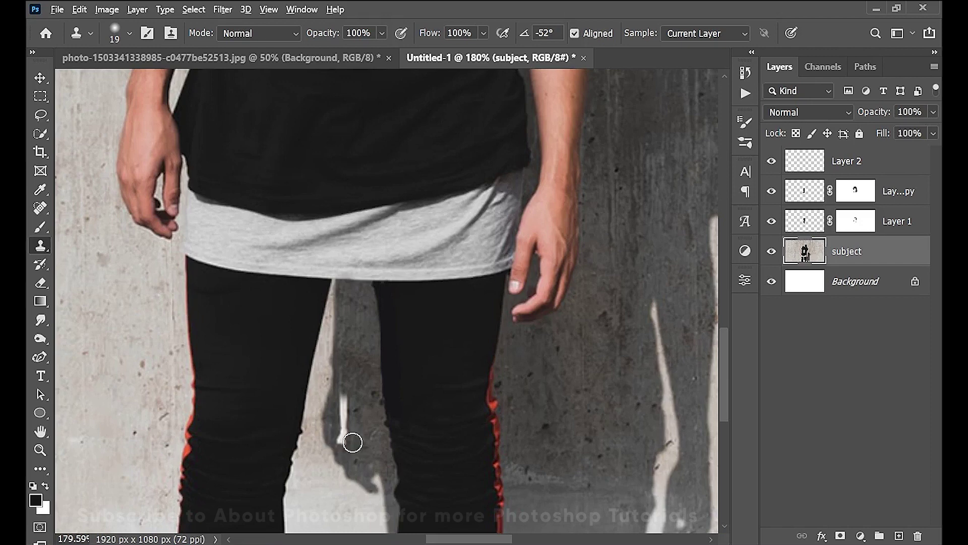
alt+click(366, 444)
mouse_move(350, 445)
mouse_down()
mouse_move(337, 437)
mouse_move(342, 366)
mouse_up()
- Zoom out, compare the subject layer alone against the composite, then drag the IMG_0832-497x1024 screenshot into Photoshop
scroll(476, 314, down, 8)
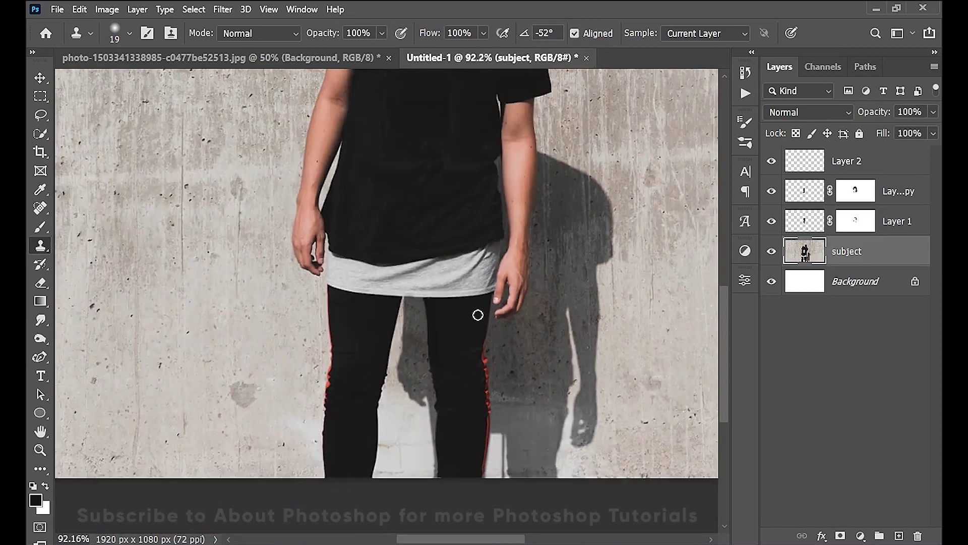
scroll(481, 325, down, 2)
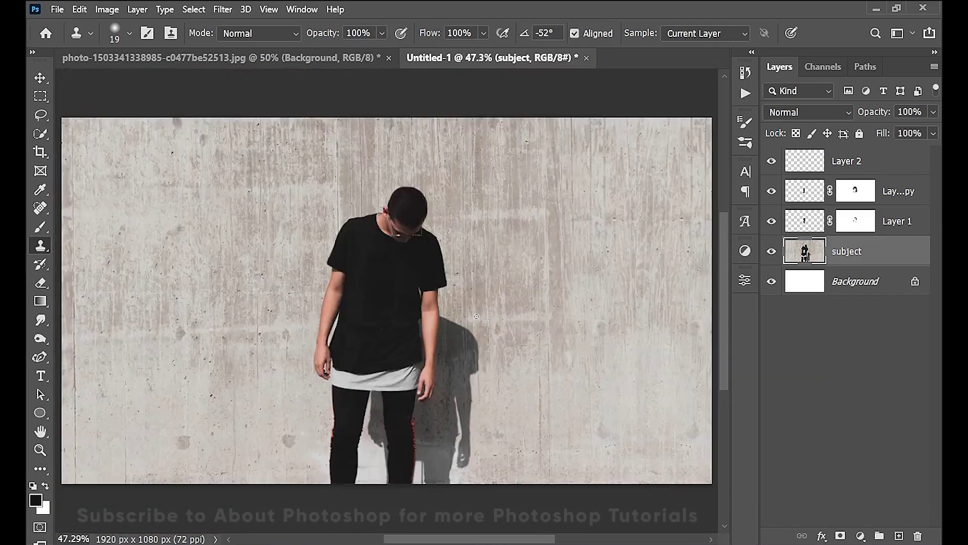
click(772, 251)
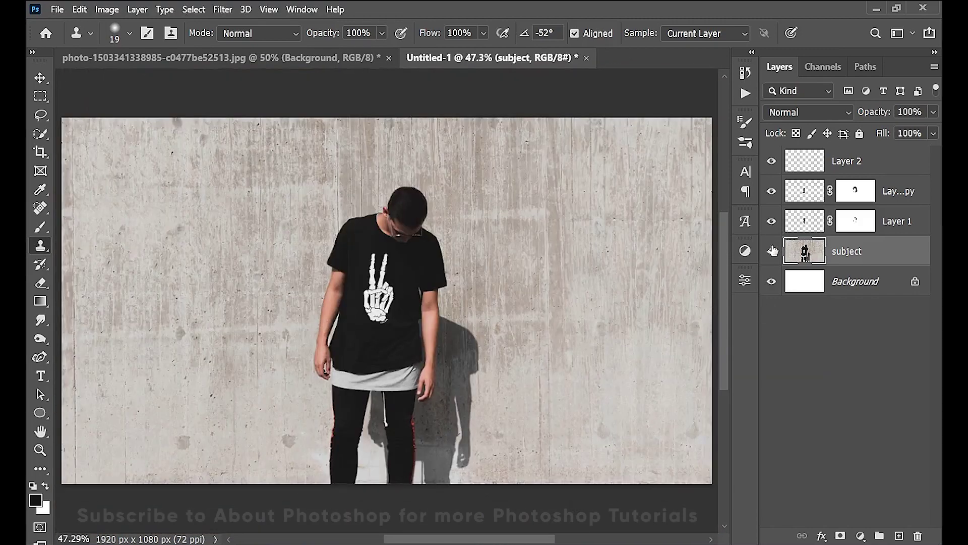
click(772, 251)
click(772, 251)
click(775, 249)
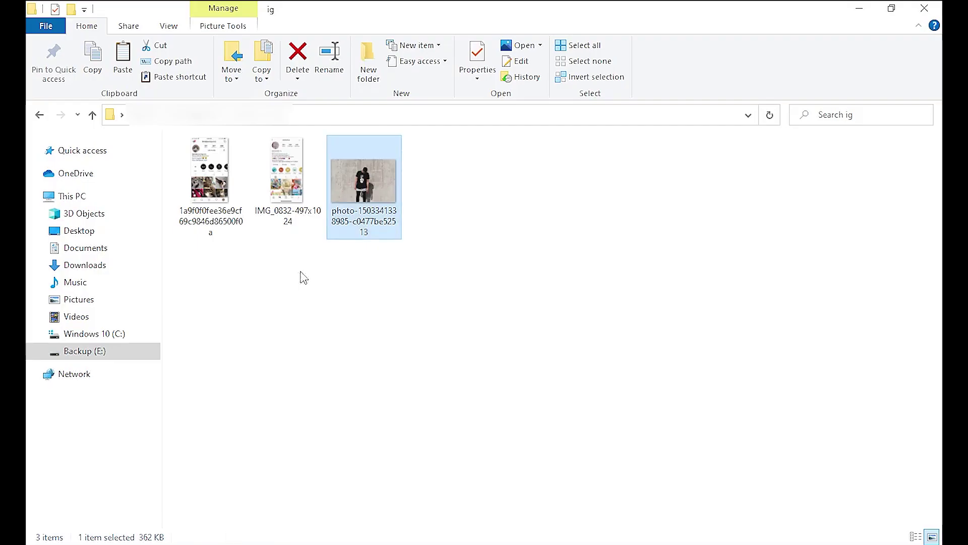
click(305, 210)
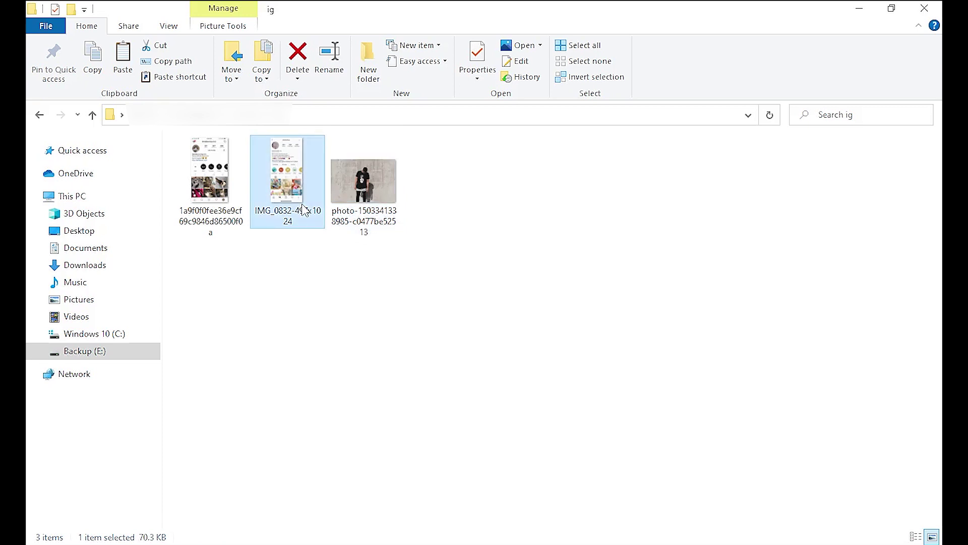
drag(202, 167, 325, 342)
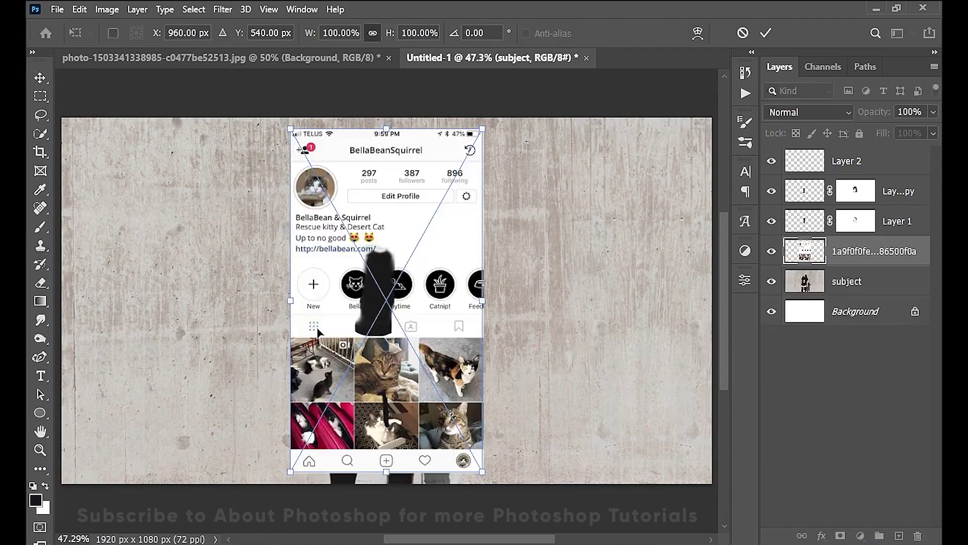
- Move the placed screenshot to the left side of the wall and commit it
drag(402, 304, 248, 310)
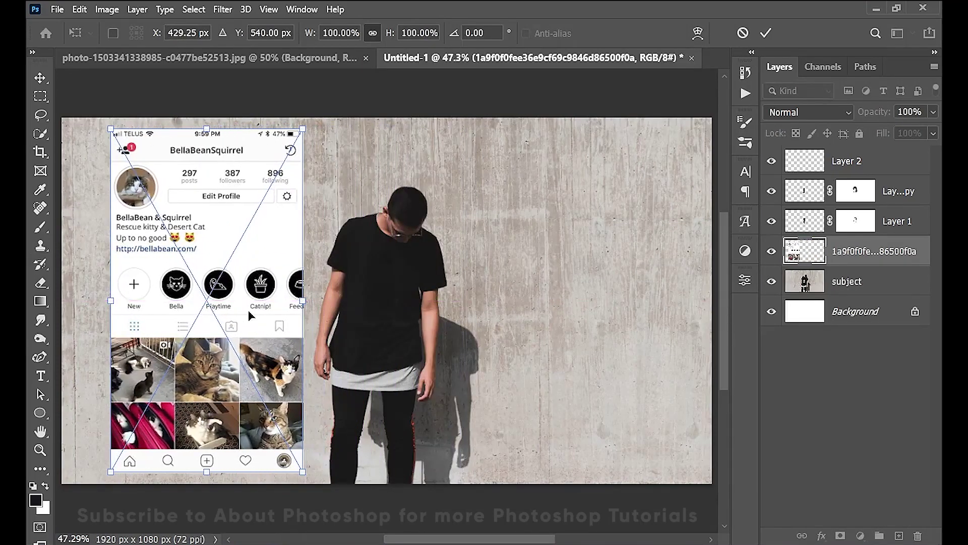
key(Return)
key(s)
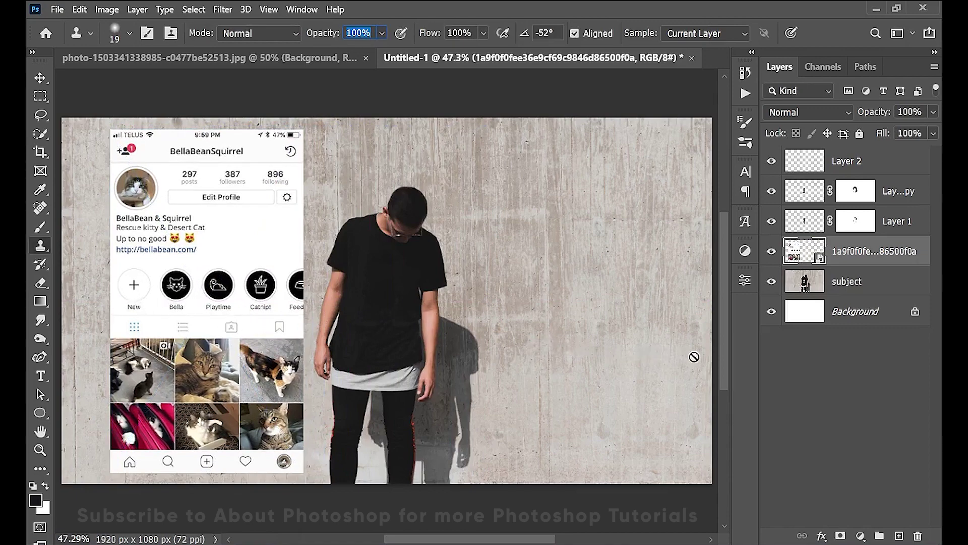
click(837, 348)
key(h)
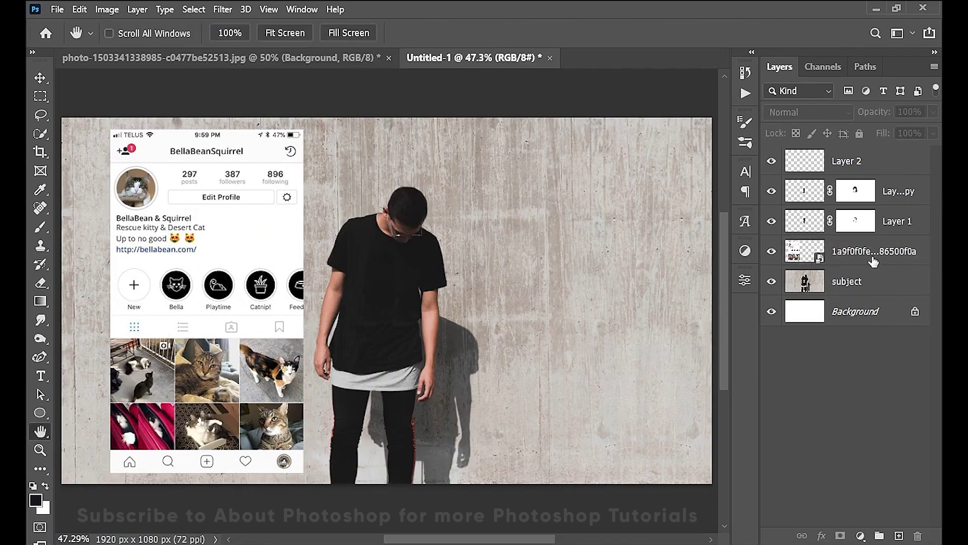
- Rename the screenshot layer to 'image 1'
click(881, 257)
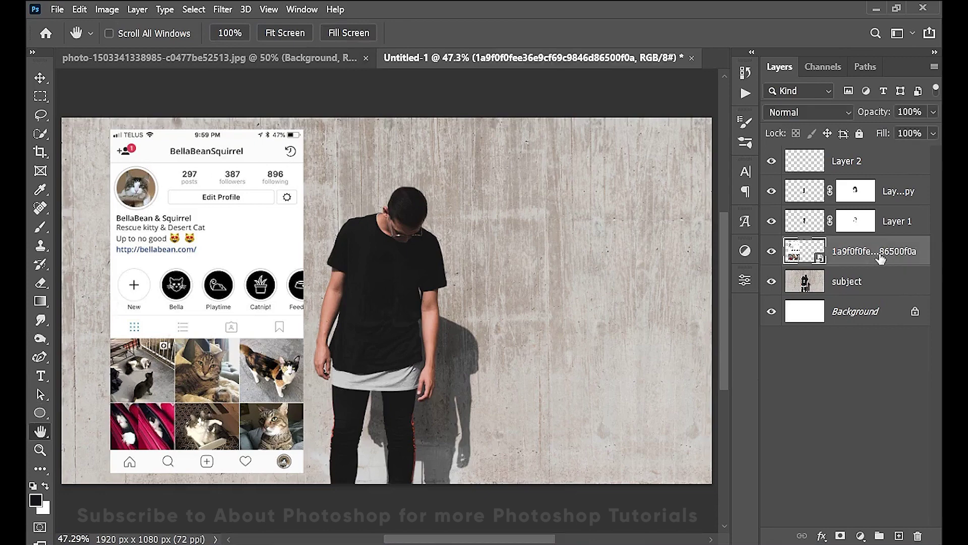
double_click(910, 257)
key(BackSpace)
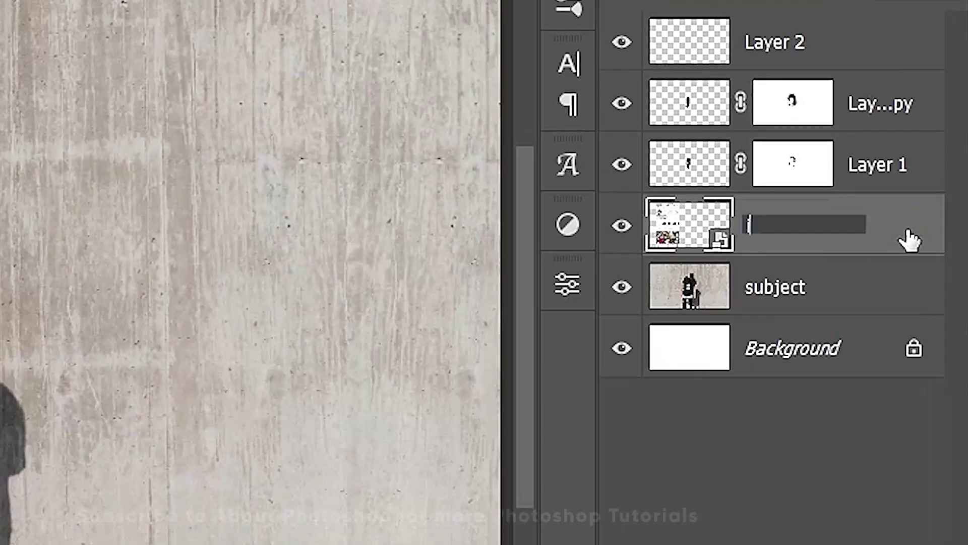
text(image 1)
key(Return)
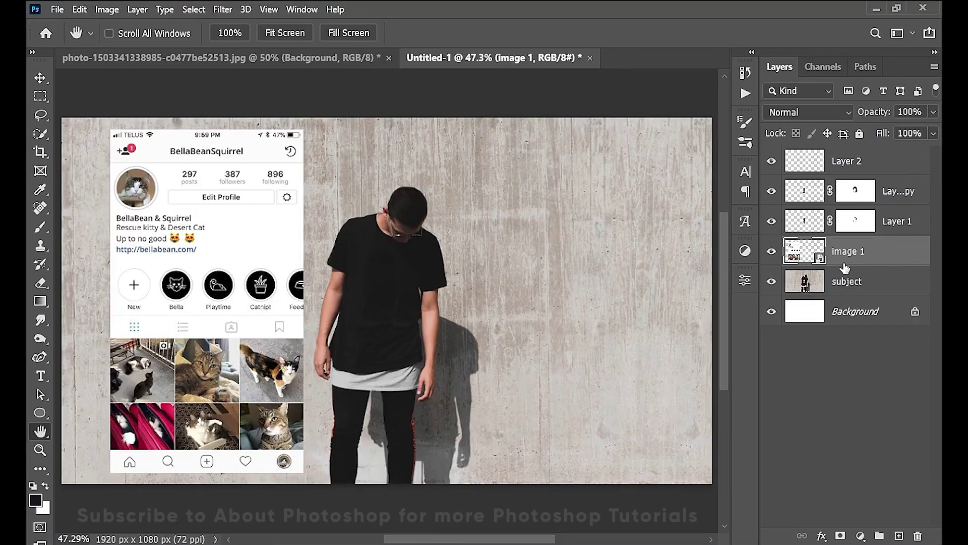
- Move image 1 up just below Layer 2, select the subject layer, and hide image 1
key(w)
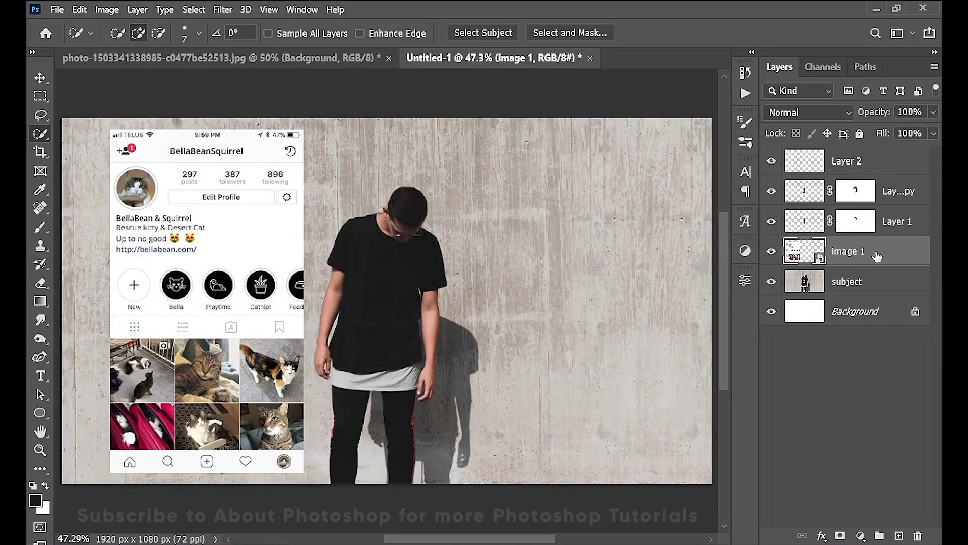
drag(878, 256, 874, 192)
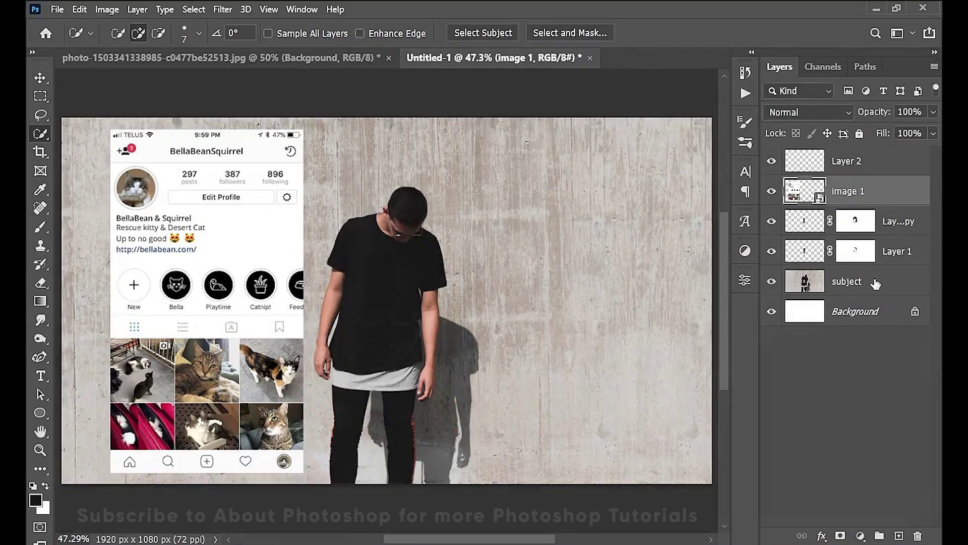
click(874, 286)
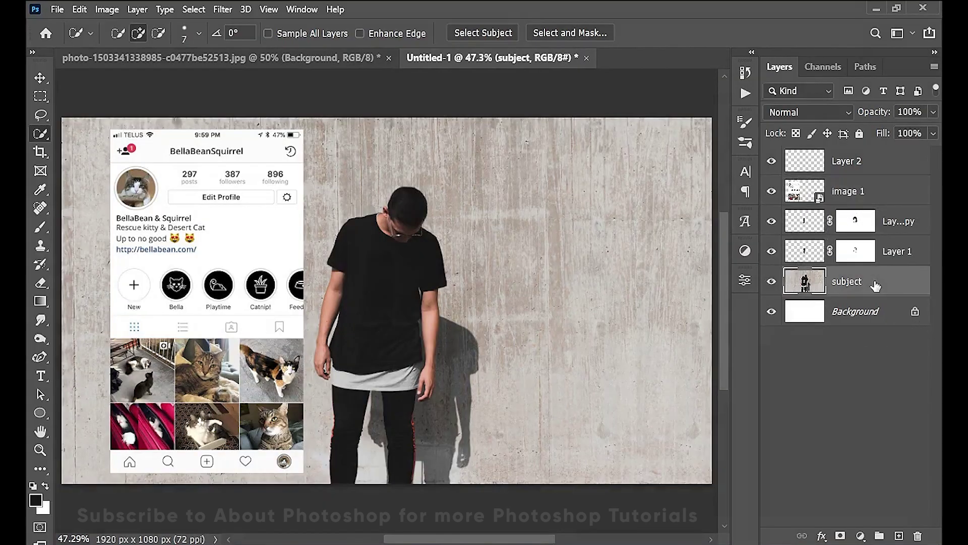
click(772, 192)
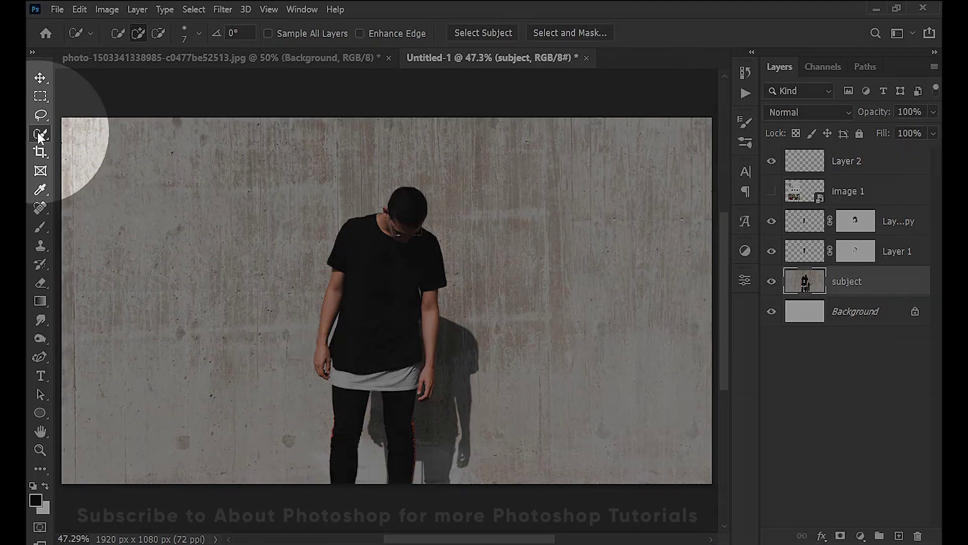
- Select the man with Quick Selection's Select Subject and copy him onto a new layer
right_click(41, 134)
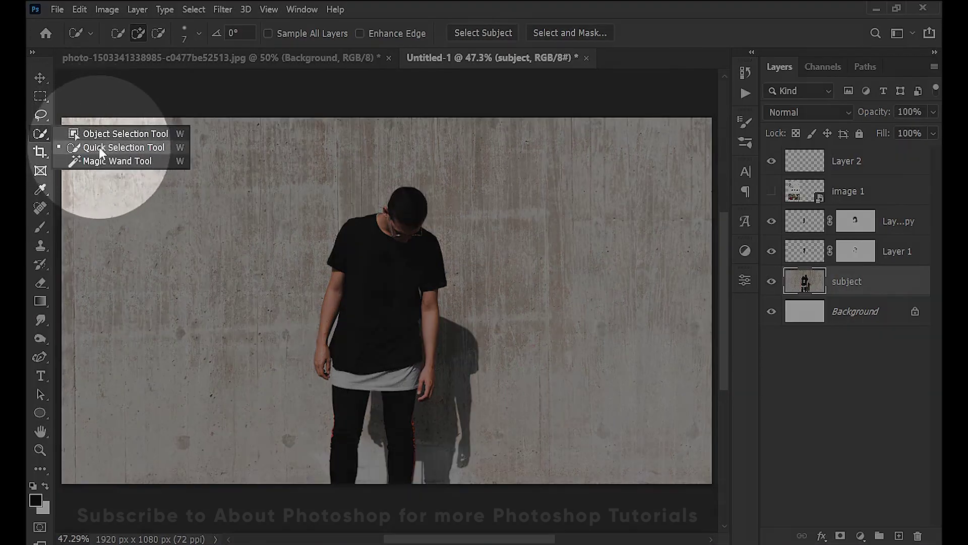
click(101, 147)
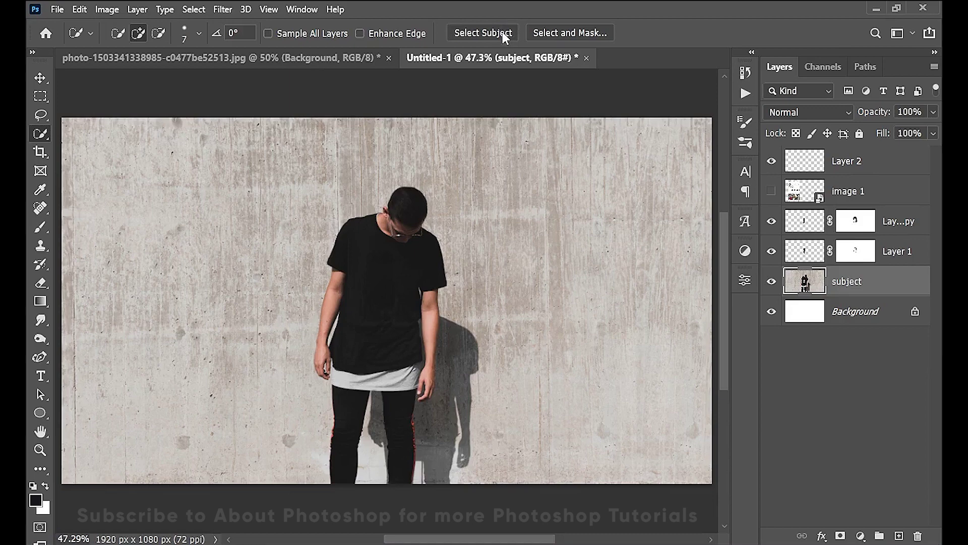
click(486, 30)
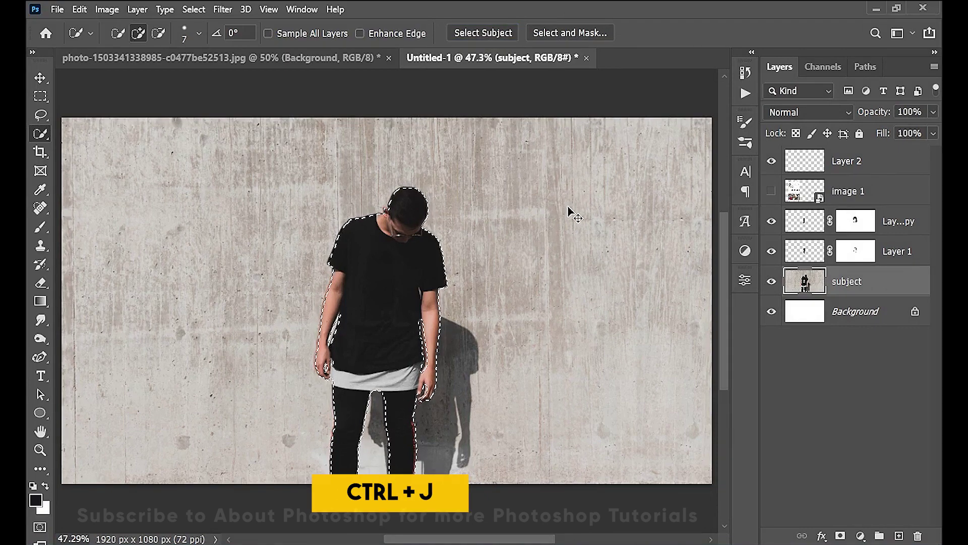
key(ctrl+j)
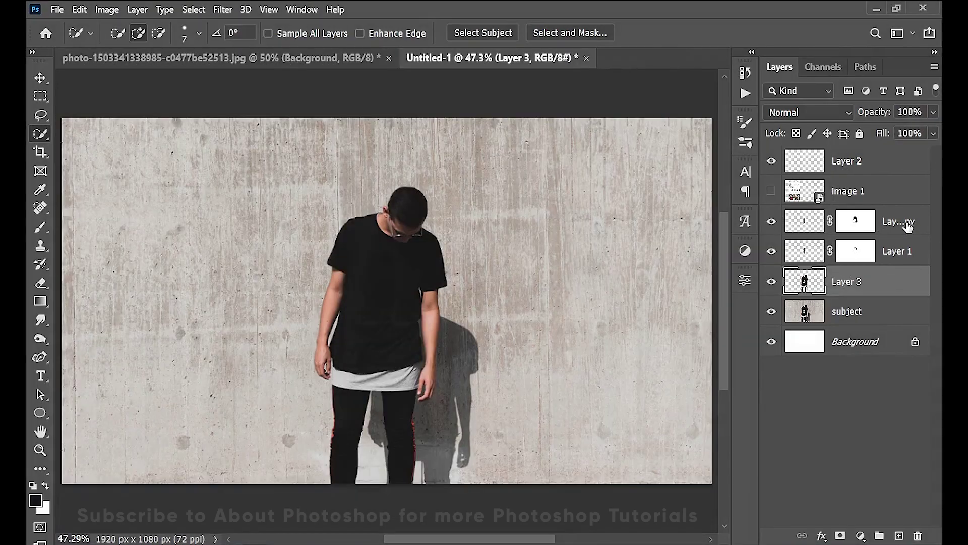
- Merge the layers from Layer 1 copy through Layer 3 into one layer
click(907, 227)
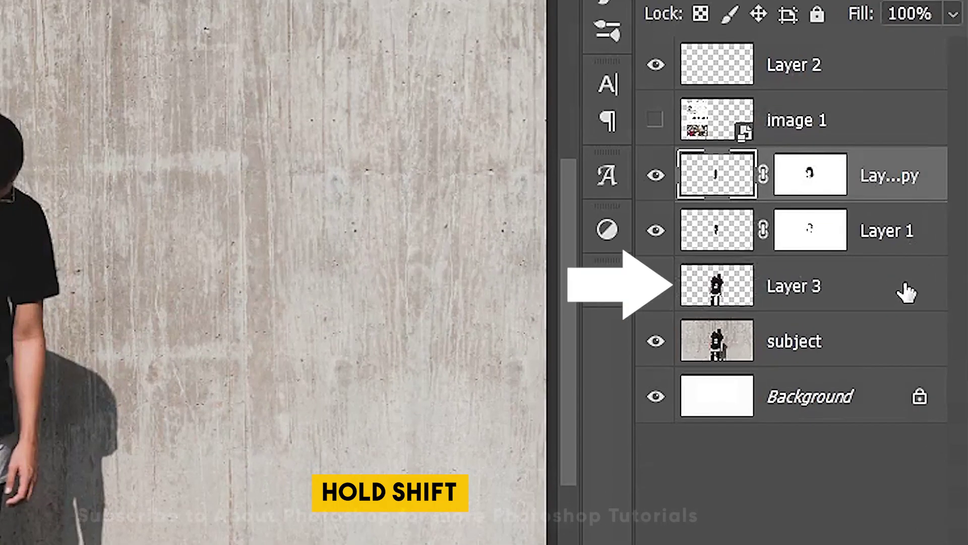
shift+click(907, 283)
right_click(912, 294)
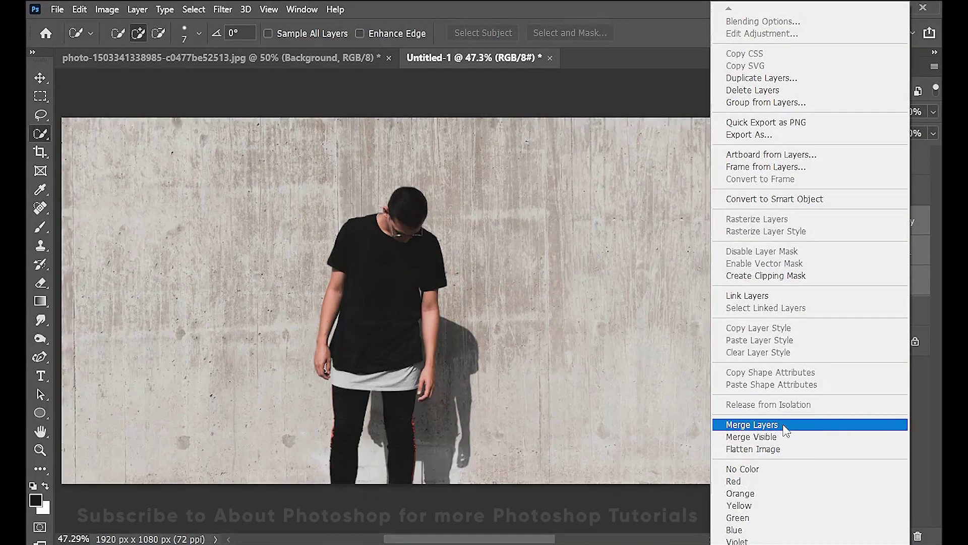
click(787, 426)
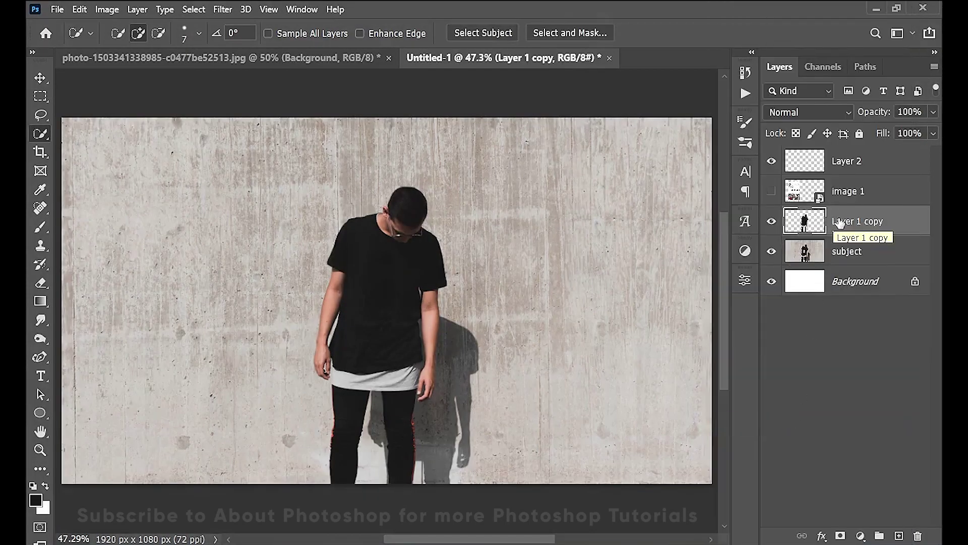
- Show image 1, stack the merged man layer above it, and name that layer 'main subject'
click(772, 192)
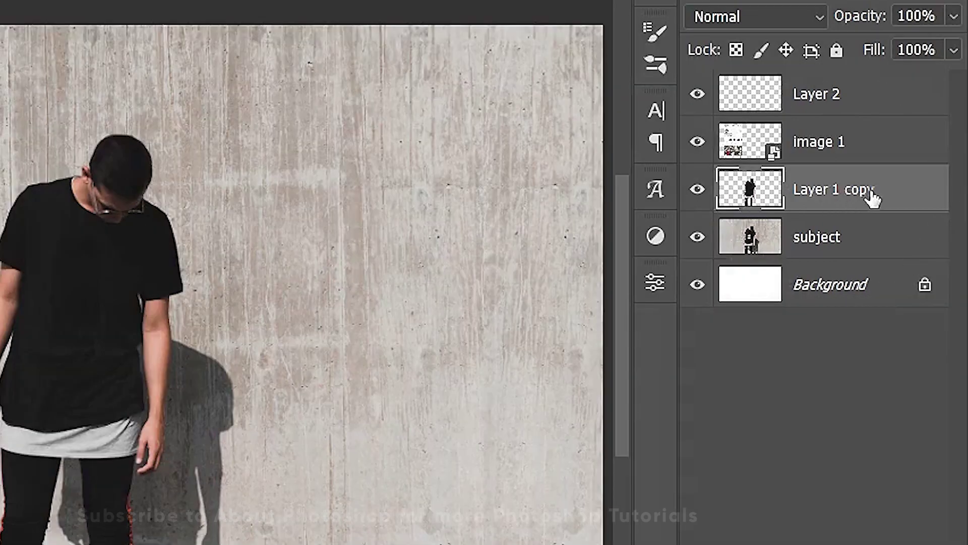
drag(872, 199, 892, 134)
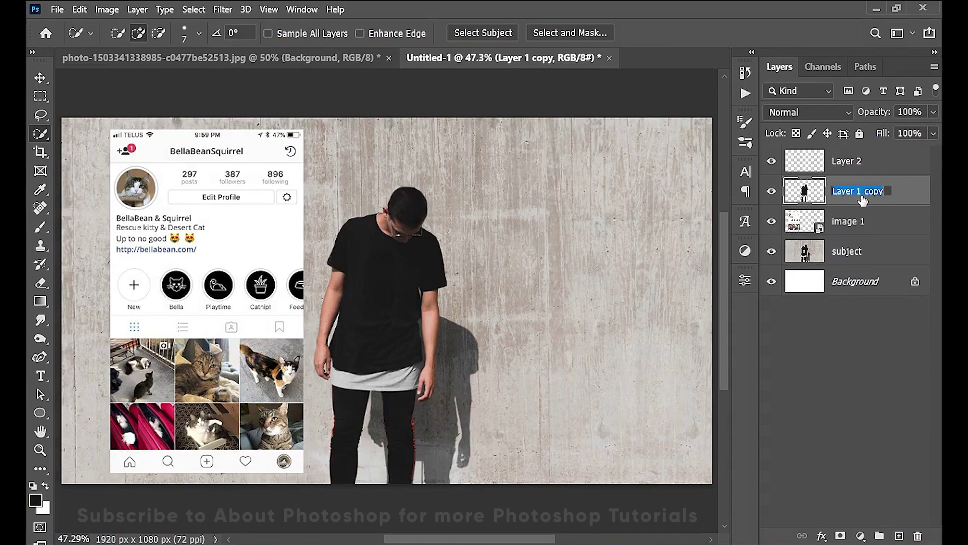
text(main subject\)
key(Return)
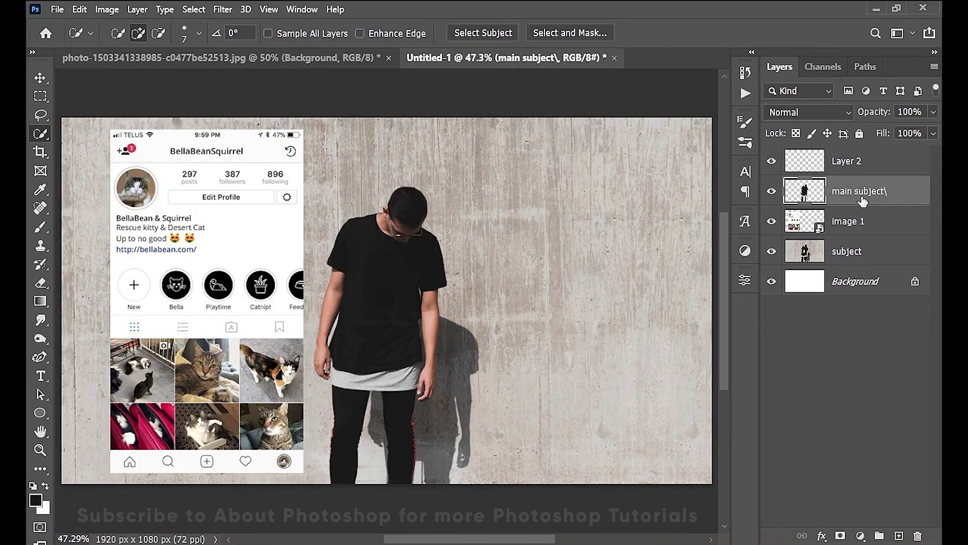
double_click(885, 195)
drag(891, 193, 884, 194)
key(BackSpace)
key(Return)
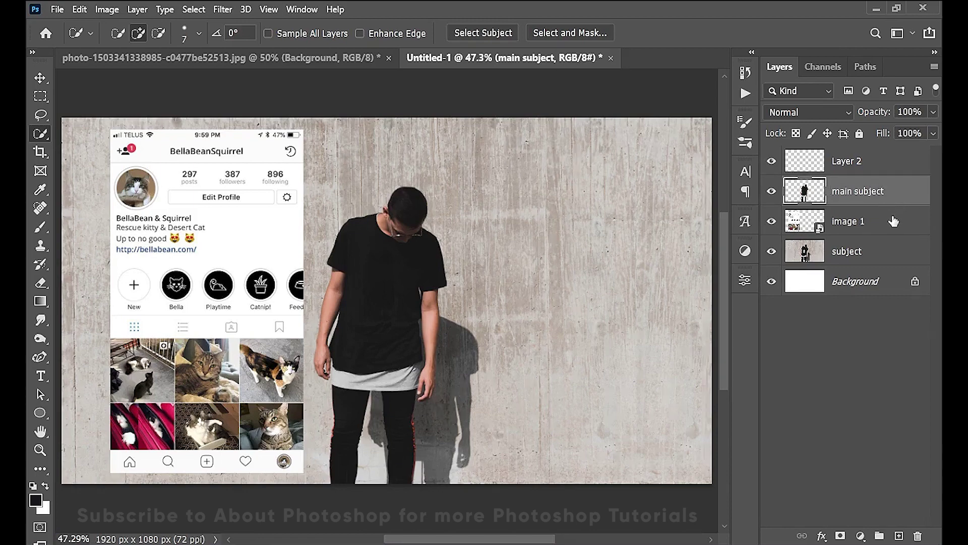
- Enlarge the image 1 screenshot to about 118% and shift it right toward the man
click(851, 230)
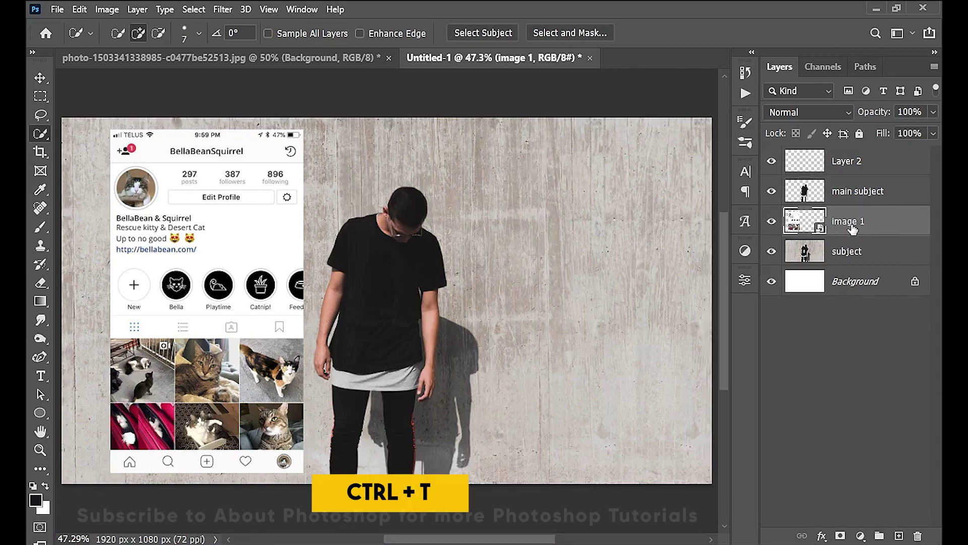
key(ctrl+t)
drag(217, 303, 284, 302)
drag(248, 132, 245, 105)
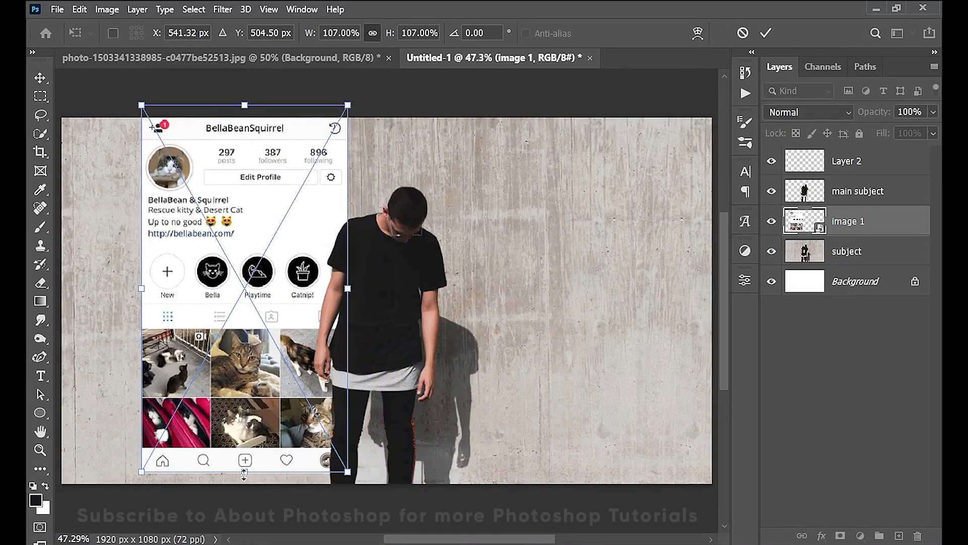
drag(244, 474, 244, 509)
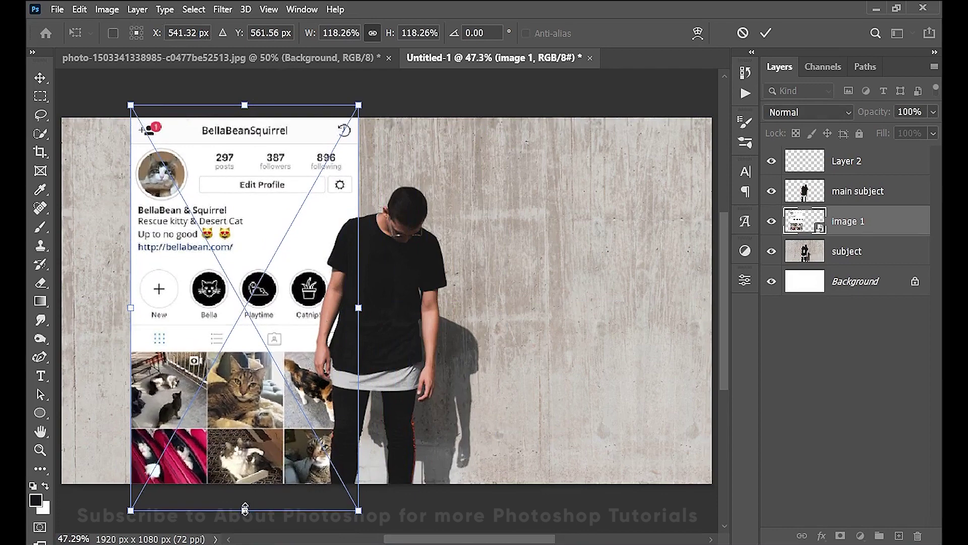
drag(309, 400, 330, 399)
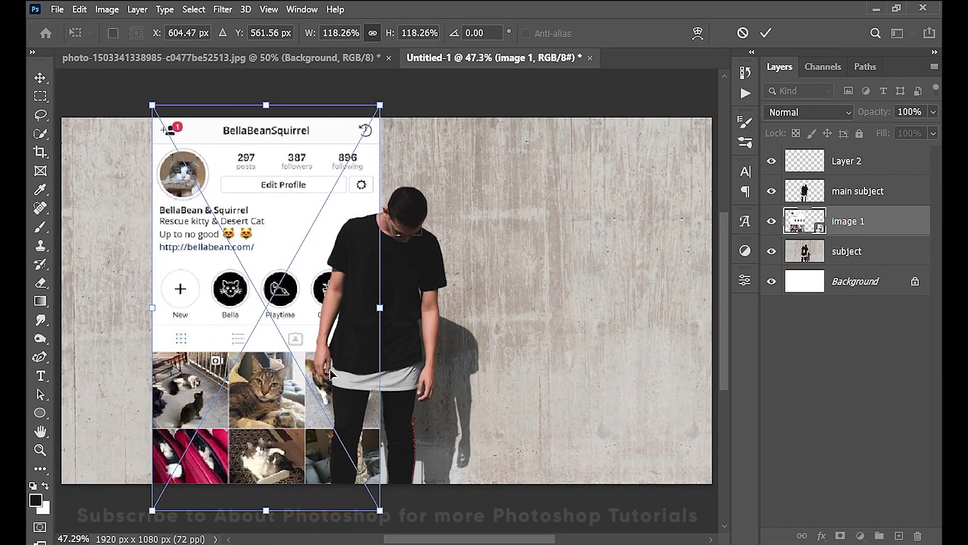
key(Return)
key(w)
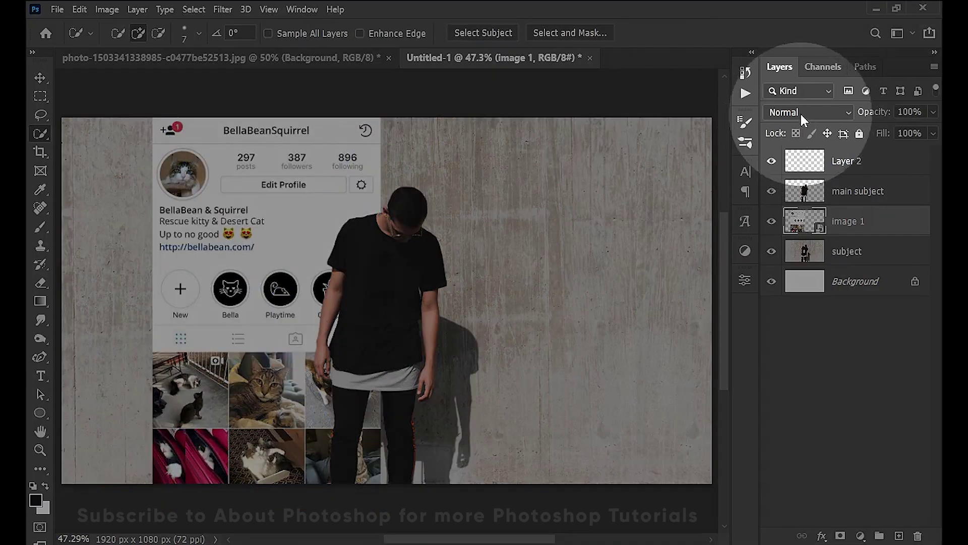
- Set image 1's blend mode to Multiply and select the IMG_0832 screenshot file
click(800, 113)
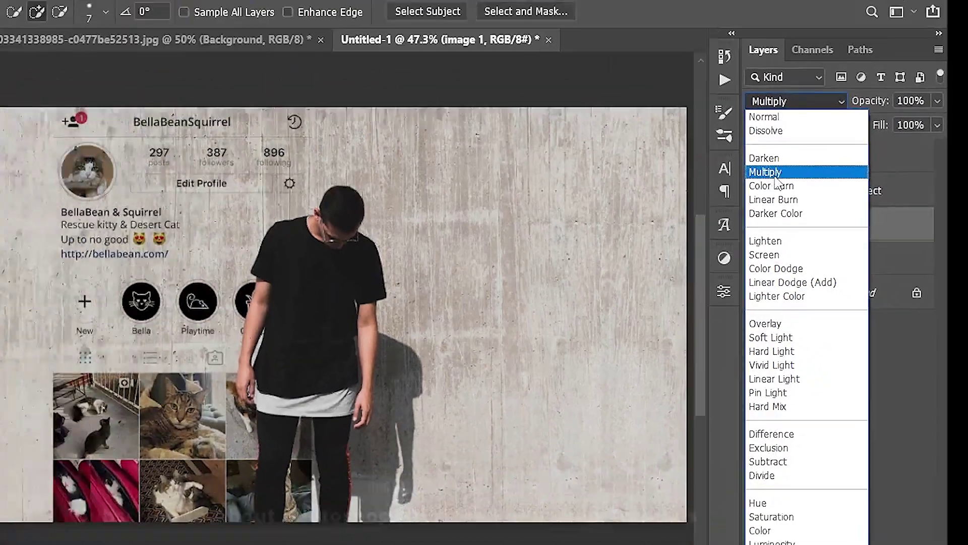
click(713, 167)
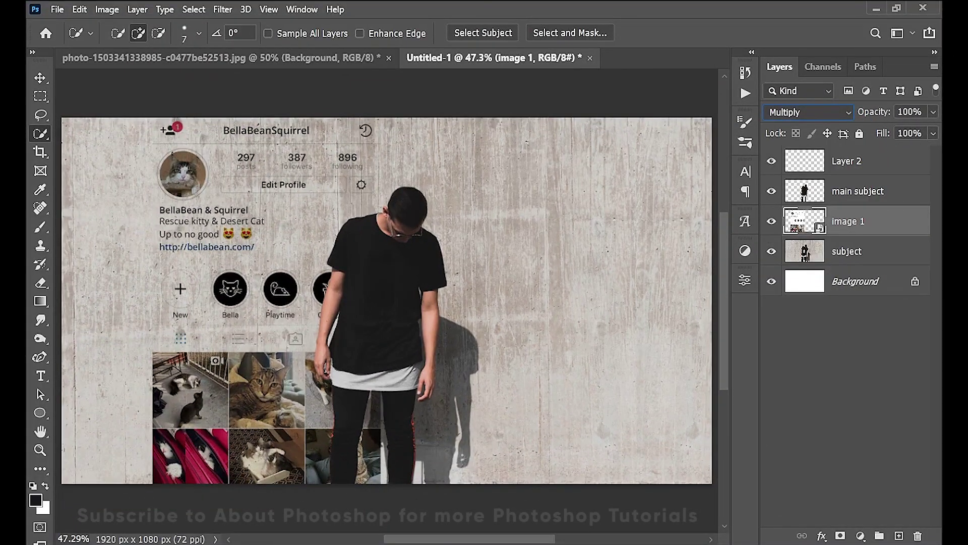
click(287, 174)
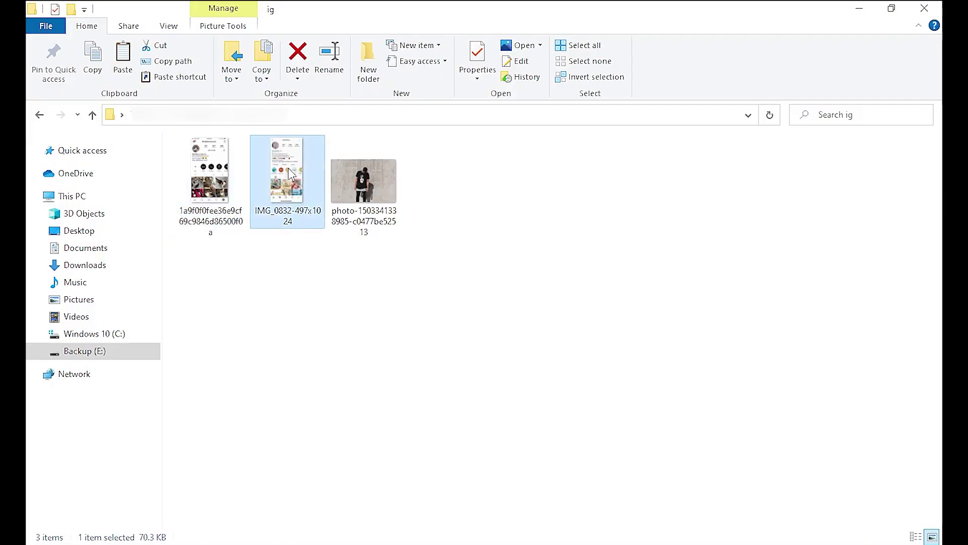
- Drag the IMG_0832-497x1024 screenshot from File Explorer onto the canvas beside the man
drag(287, 174, 257, 538)
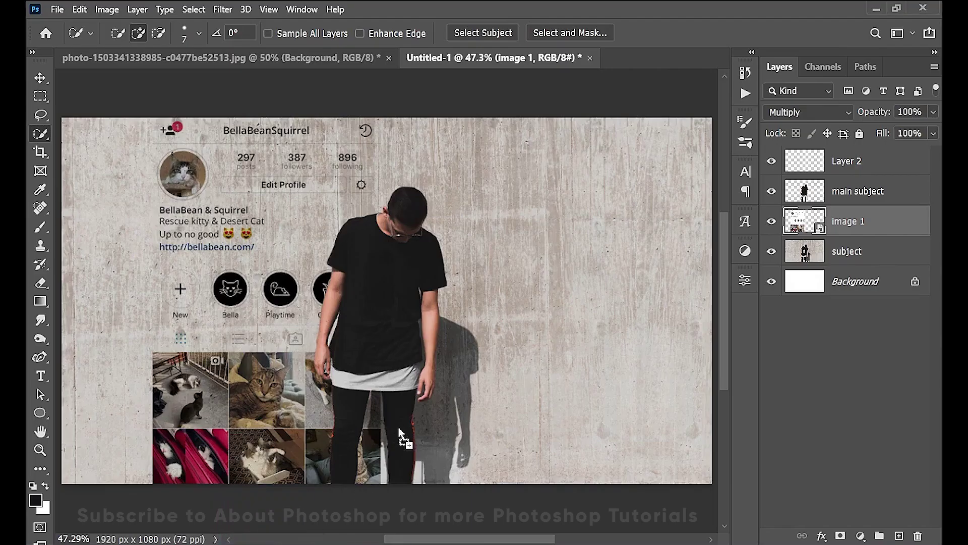
drag(400, 439, 545, 303)
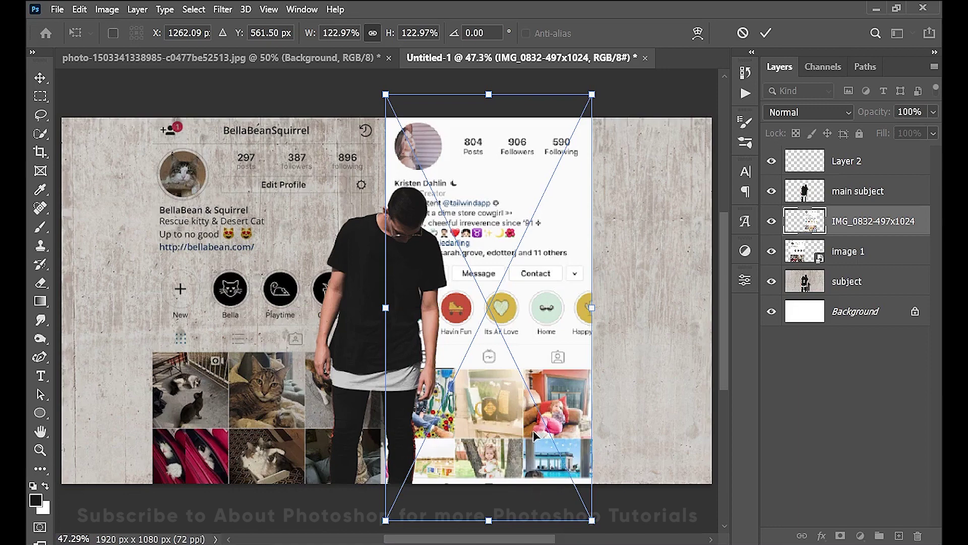
- Position the second screenshot right of the man and scale it to about 117%
drag(536, 425, 530, 447)
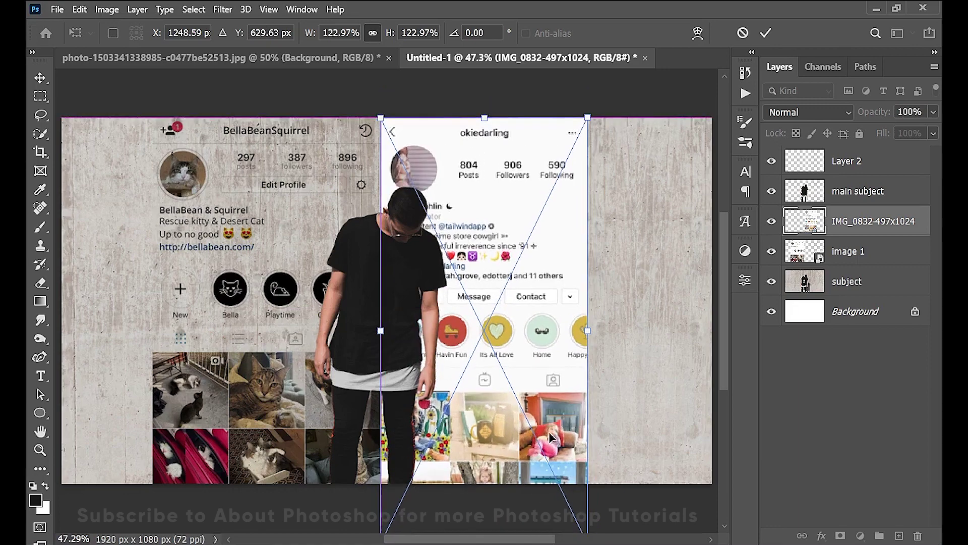
drag(588, 441, 522, 412)
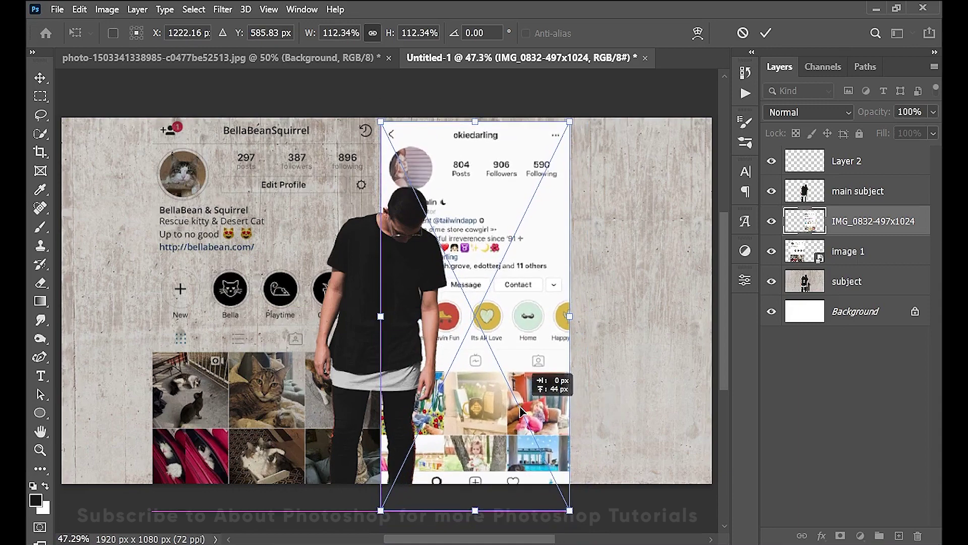
drag(475, 510, 474, 523)
drag(490, 481, 494, 478)
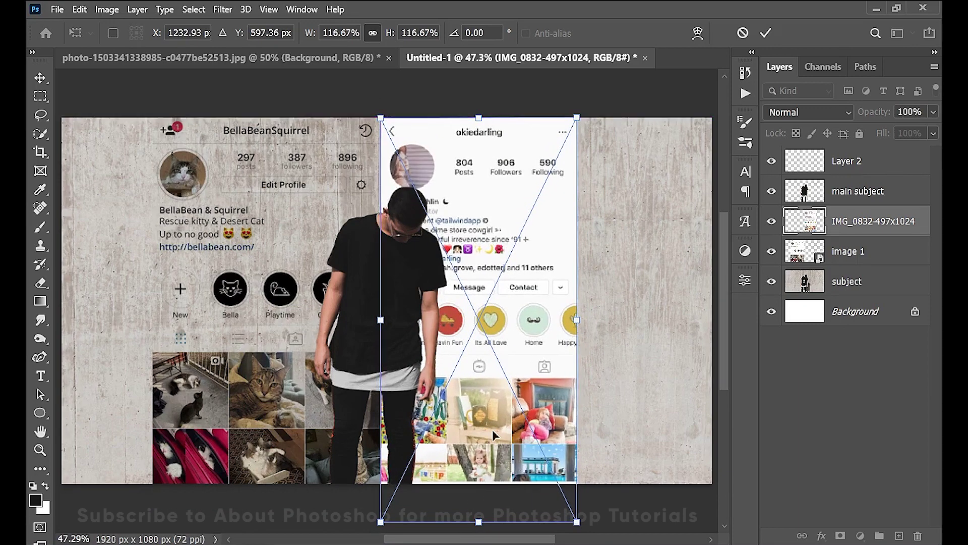
key(Return)
- Blend the second screenshot with Multiply and rename its layer 'image 2'
click(837, 112)
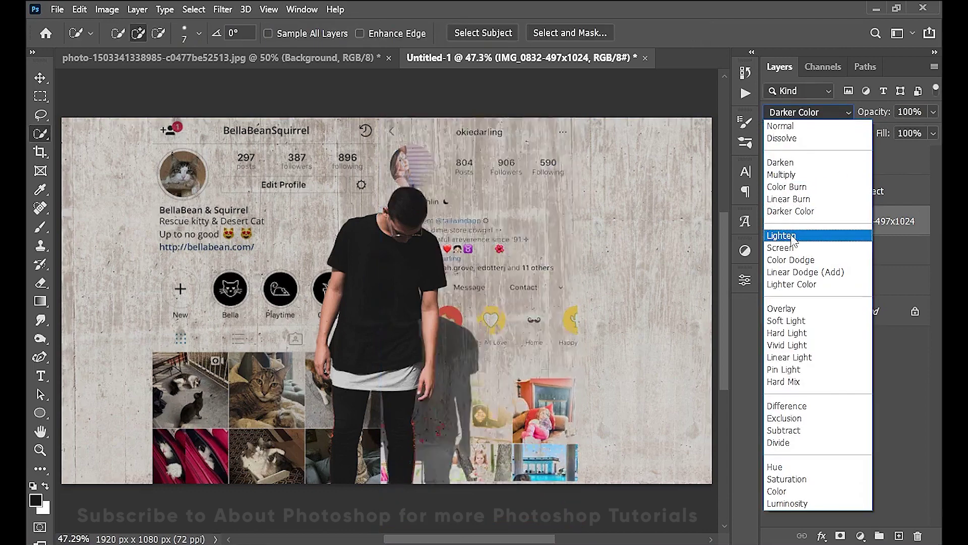
click(781, 175)
double_click(886, 220)
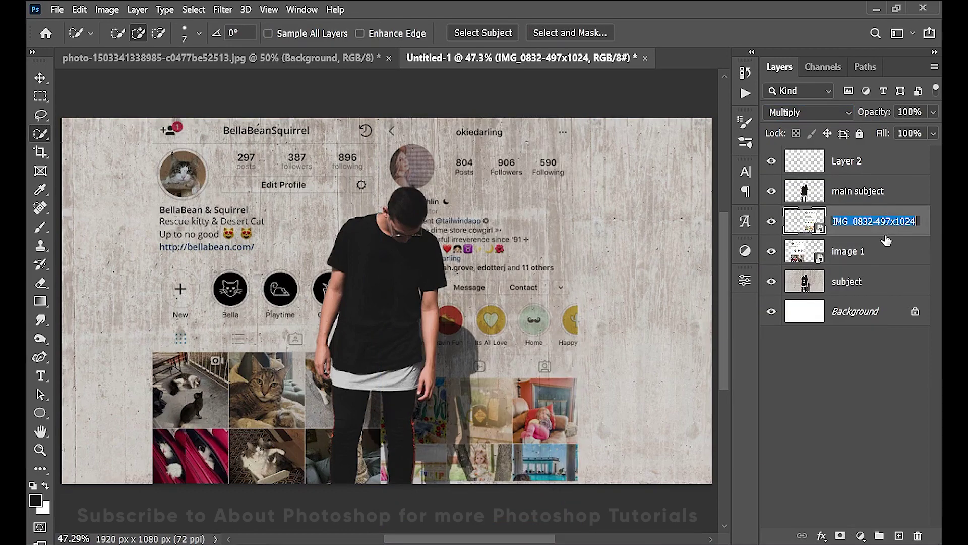
text(image )
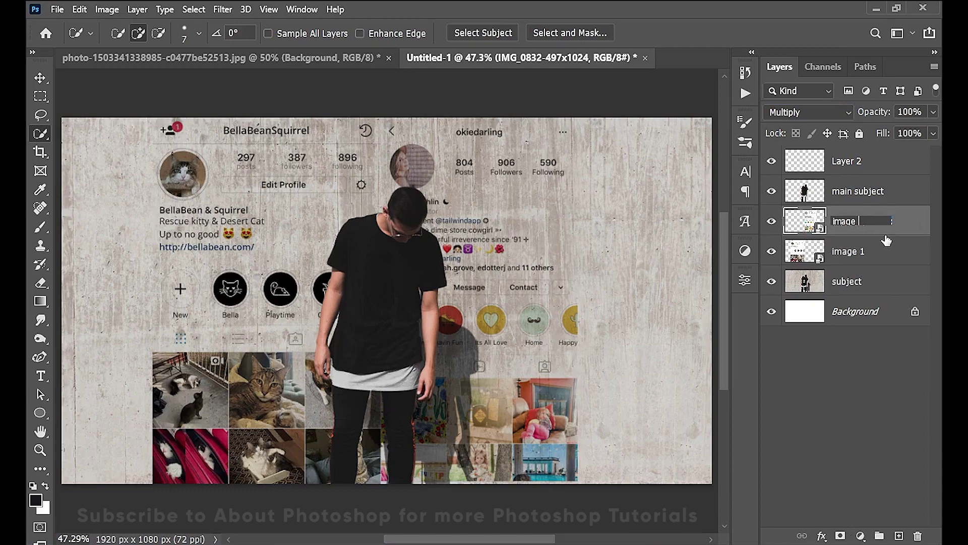
text(2)
key(Return)
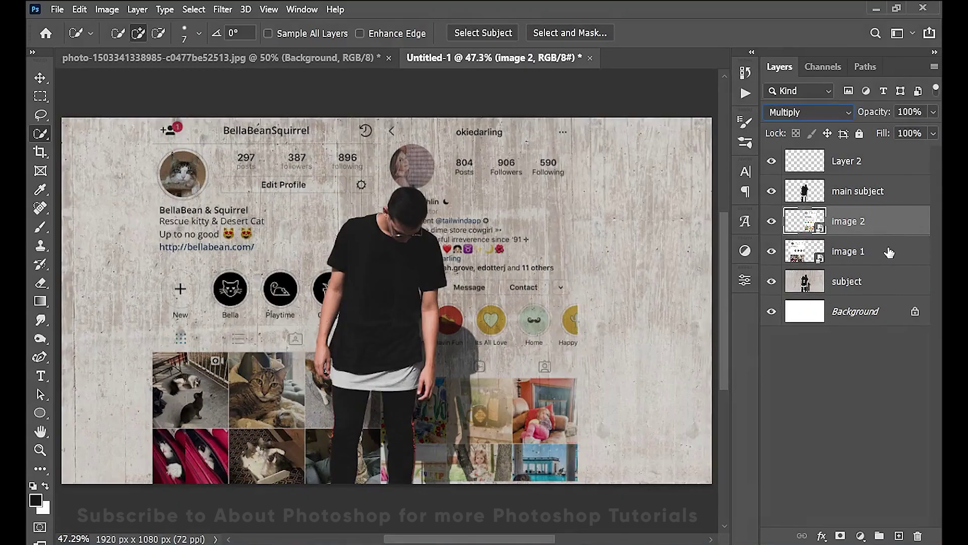
click(886, 252)
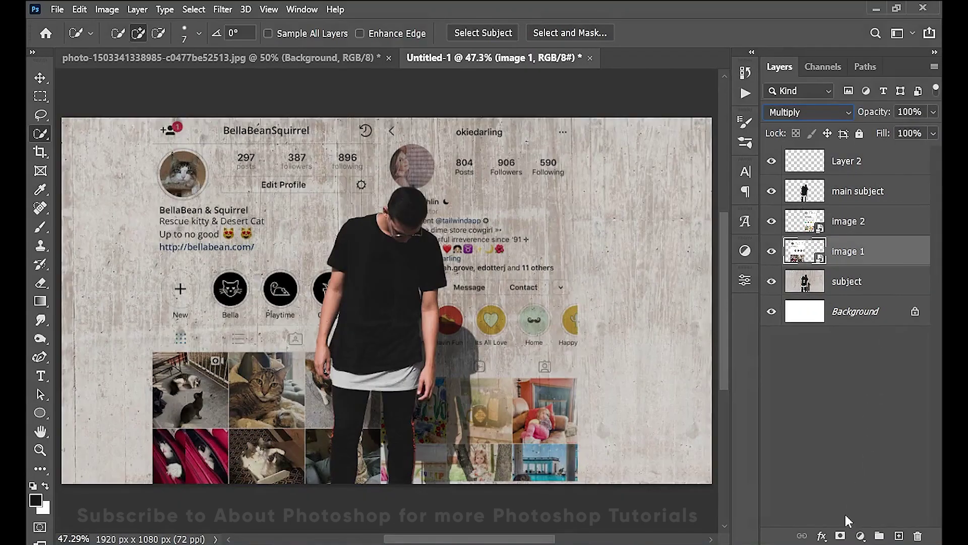
- Add a layer mask to image 1 and set up a soft round 0%-hardness black brush
click(840, 535)
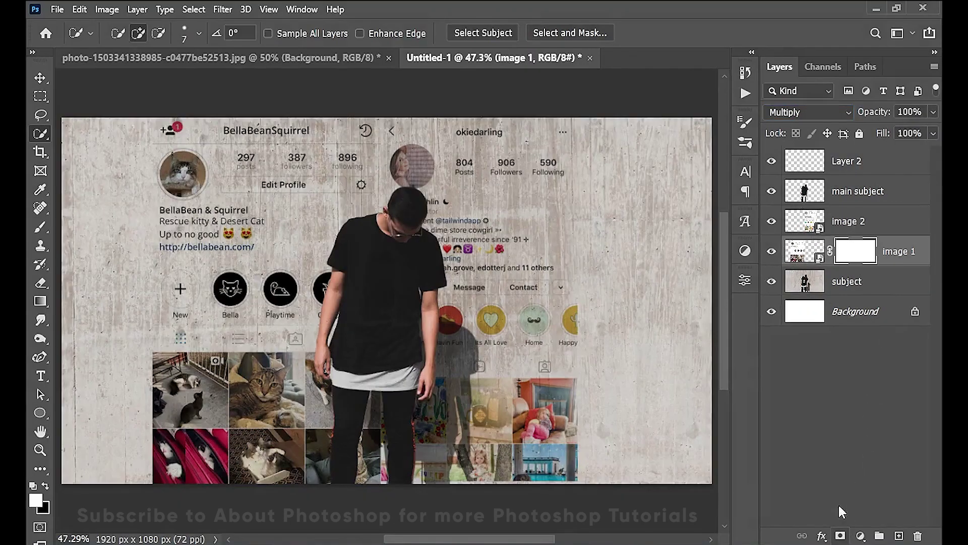
click(41, 227)
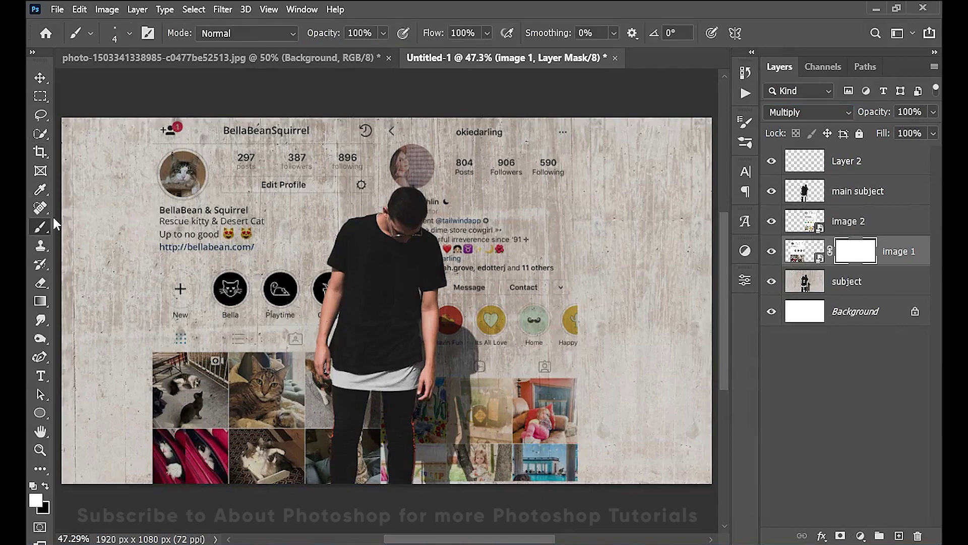
click(131, 33)
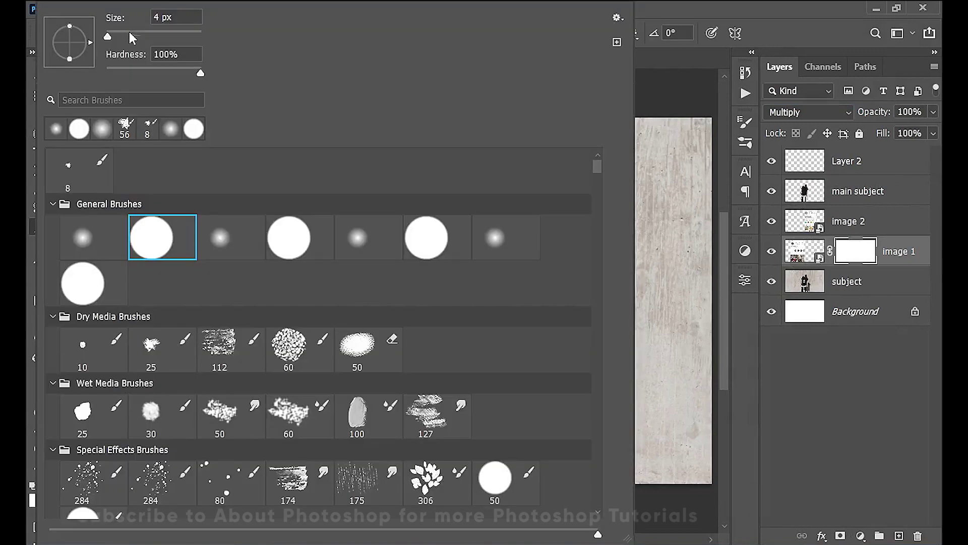
click(96, 251)
click(670, 60)
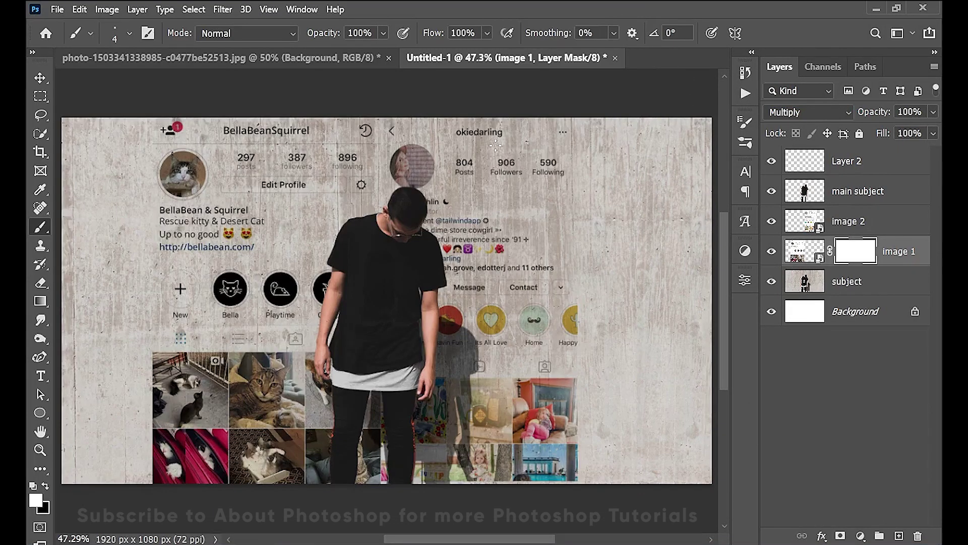
drag(147, 280, 192, 272)
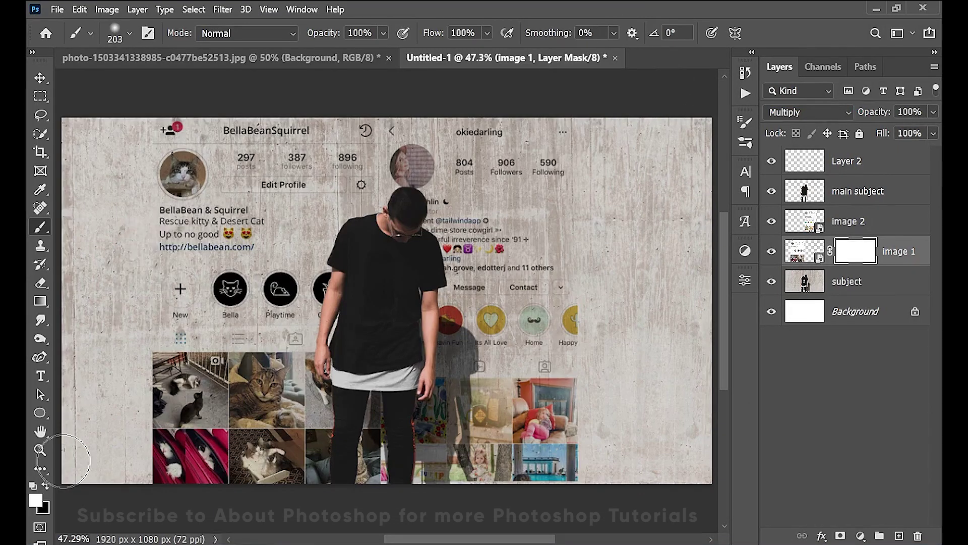
click(46, 485)
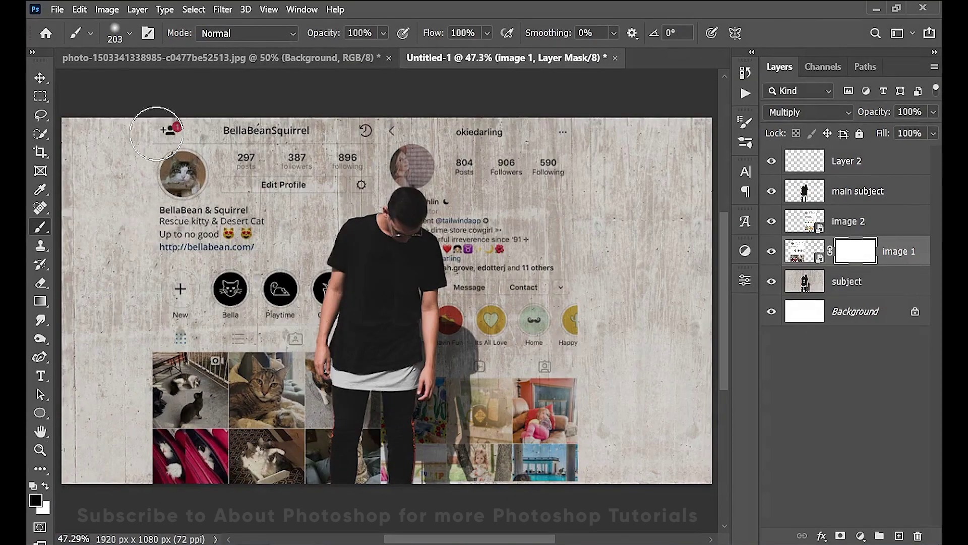
- Paint image 1's mask with a ~283 px brush to fade the BellaBean profile's left edge
mouse_move(156, 121)
mouse_down()
mouse_move(146, 109)
mouse_move(149, 221)
mouse_up()
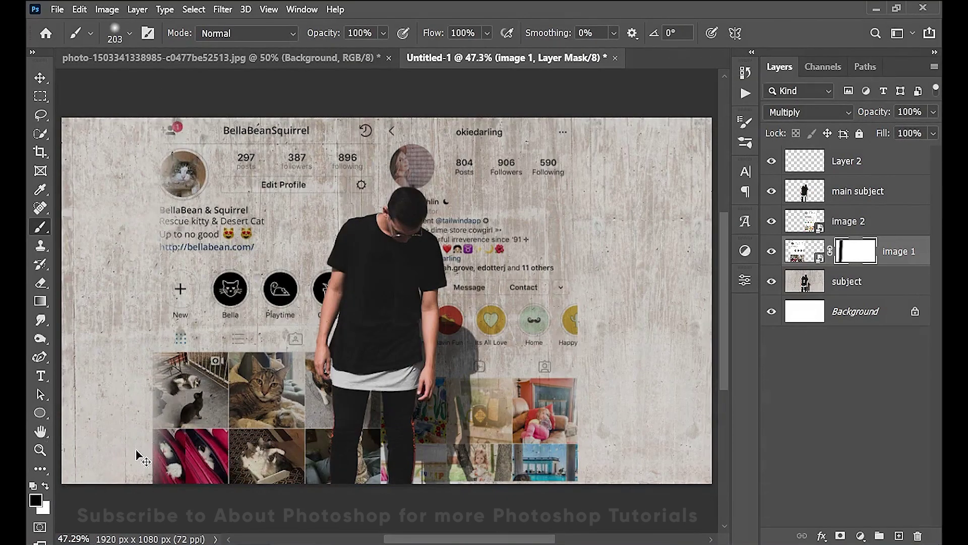
key(ctrl+z)
drag(106, 417, 144, 429)
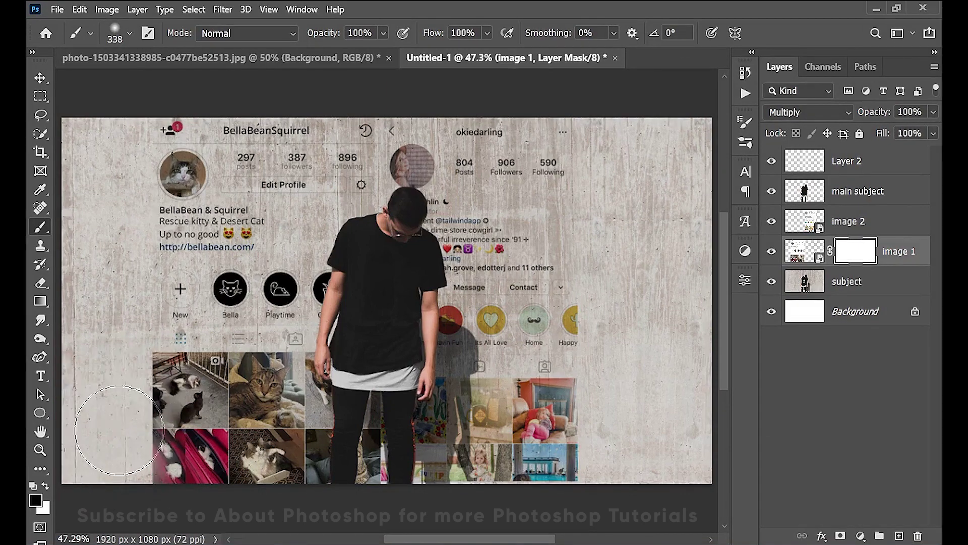
mouse_move(130, 98)
mouse_down()
mouse_move(103, 313)
mouse_move(104, 491)
mouse_up()
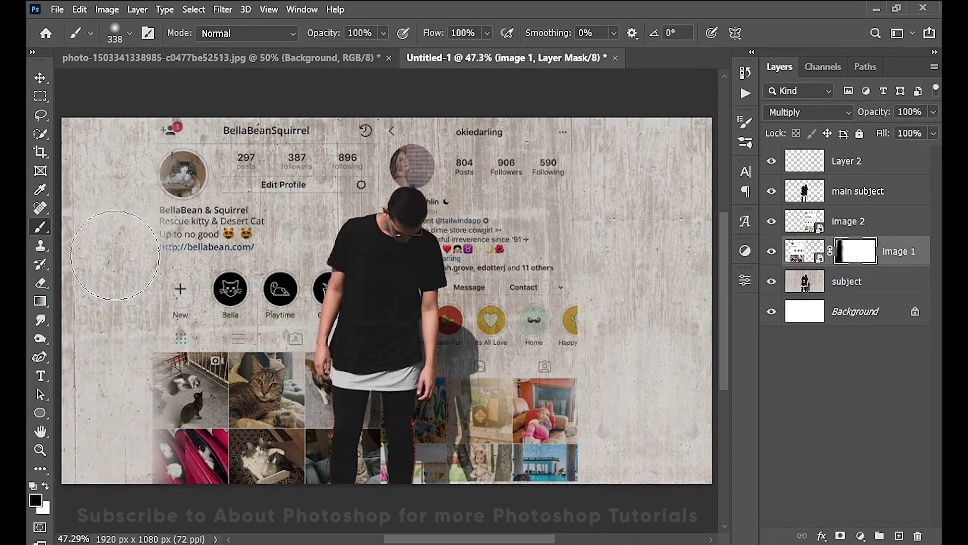
mouse_move(119, 75)
mouse_down()
mouse_move(104, 249)
mouse_move(105, 544)
mouse_move(100, 227)
mouse_move(112, 444)
mouse_move(100, 521)
mouse_up()
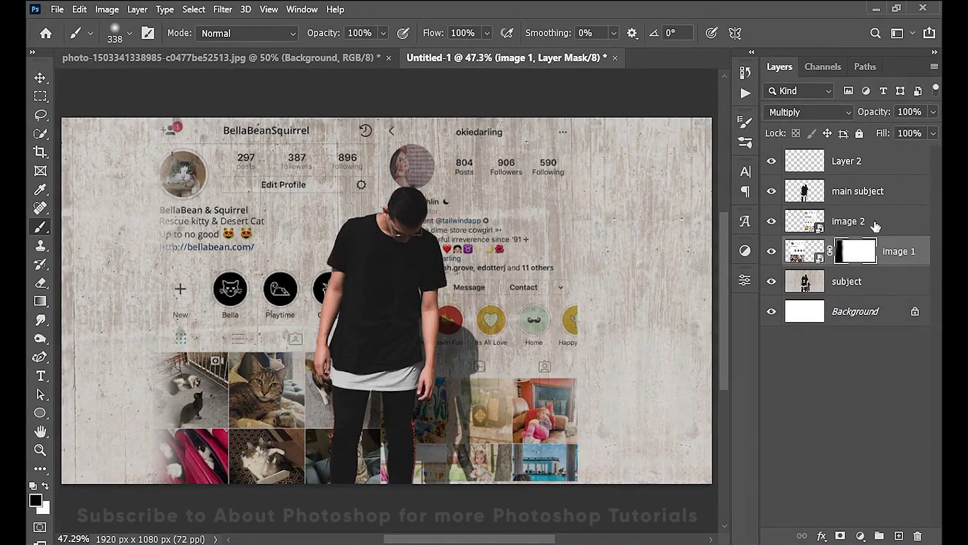
- Add a layer mask to image 2 and paint it to fade the profile's right edge
click(873, 223)
click(840, 535)
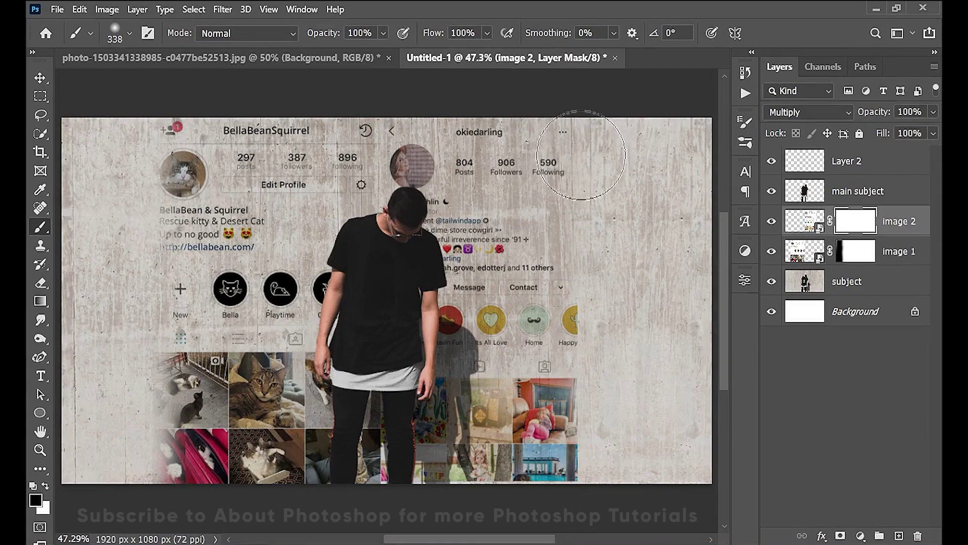
mouse_move(587, 135)
mouse_down()
mouse_move(578, 442)
mouse_move(595, 493)
mouse_up()
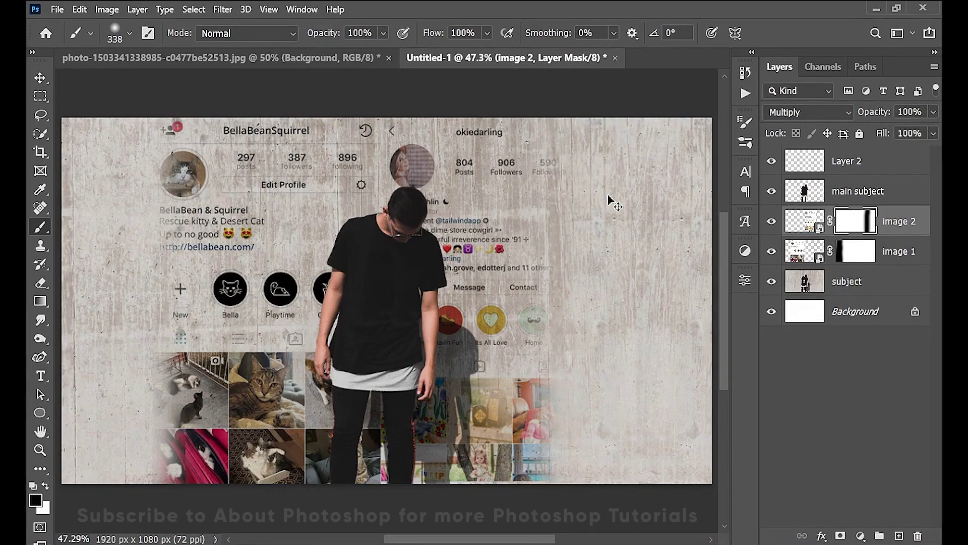
key(ctrl+z)
mouse_move(583, 108)
mouse_down()
mouse_move(609, 535)
mouse_move(627, 98)
mouse_up()
key(ctrl+z)
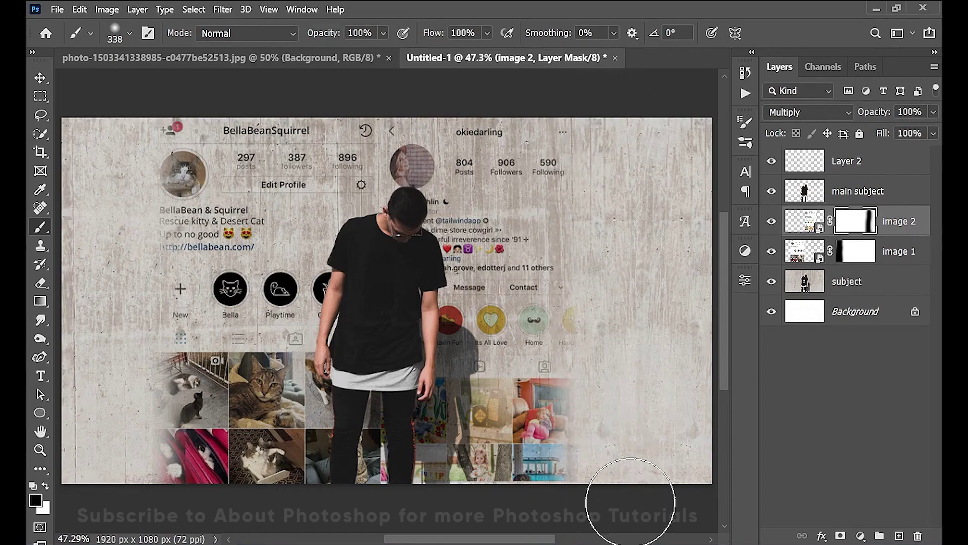
- Stretch the image 2 screenshot slightly taller
key(ctrl+t)
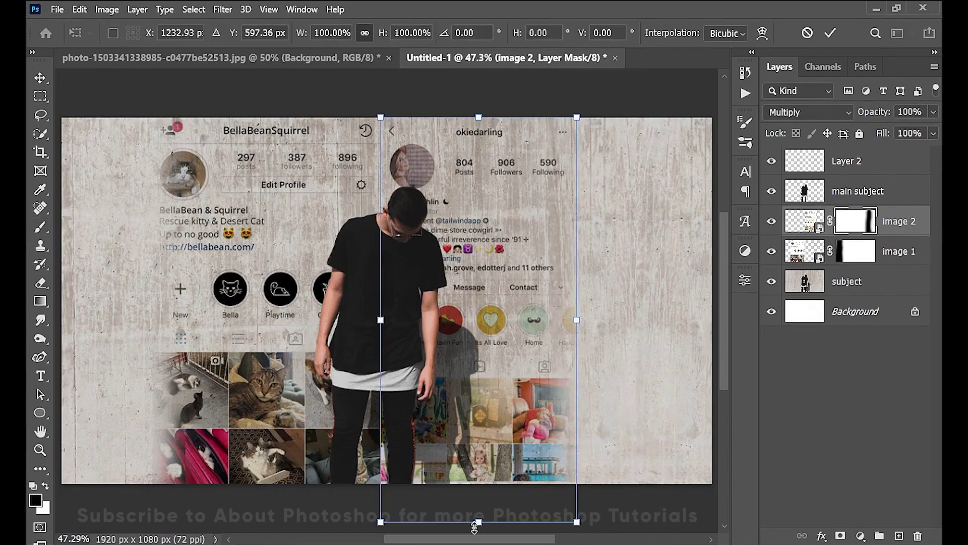
drag(474, 527, 483, 527)
key(Return)
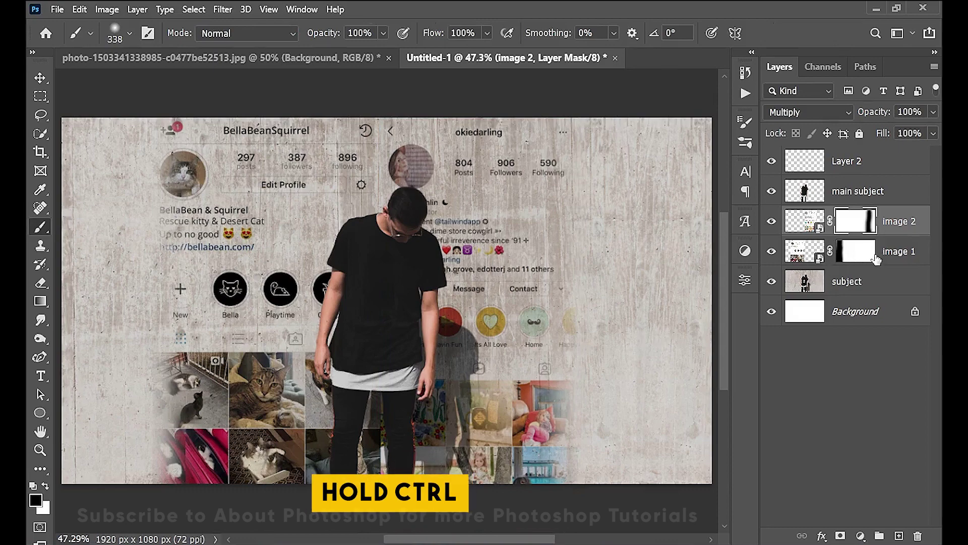
- Shift image 1 and image 2 together a little further to the right
ctrl+click(923, 258)
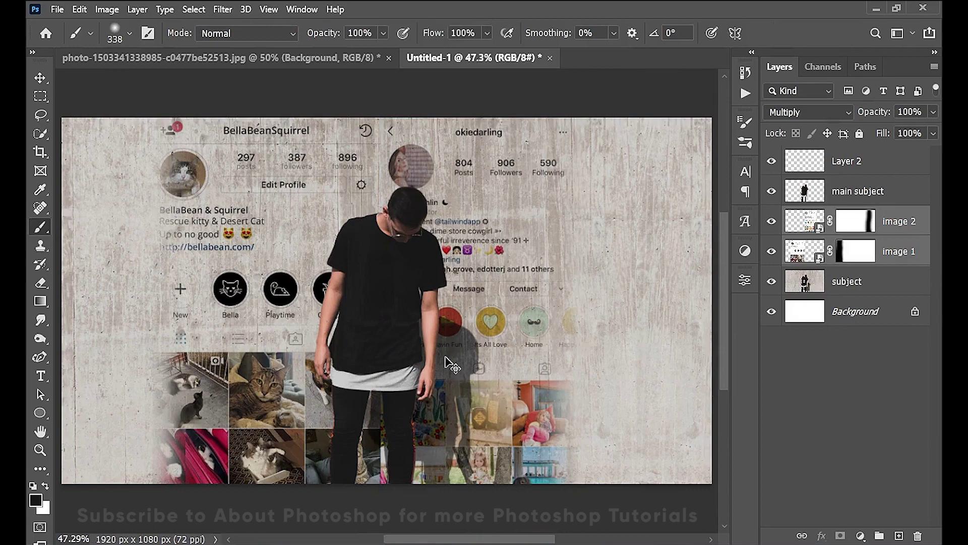
key(ctrl+t)
drag(426, 362, 447, 351)
key(Return)
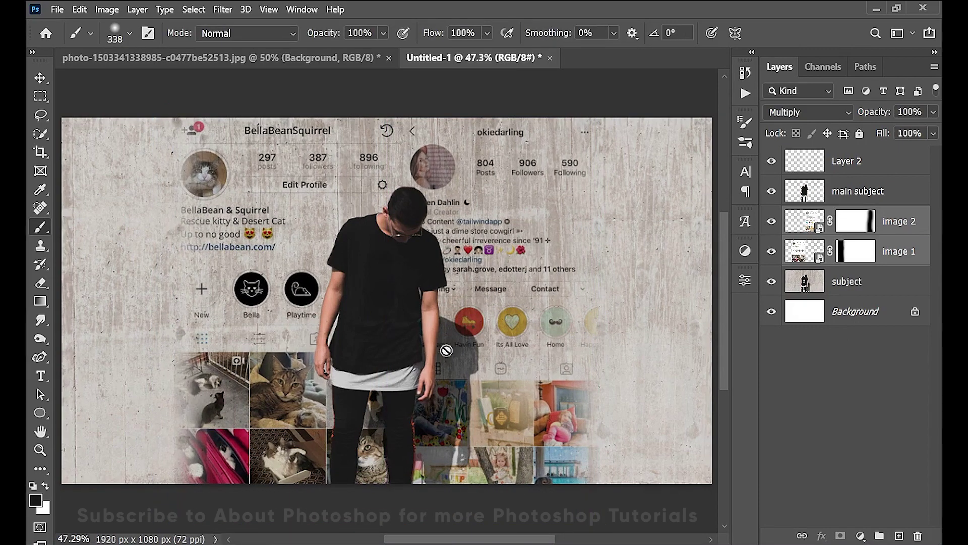
alt+scroll(509, 297, down, 1)
alt+scroll(508, 296, up, 1)
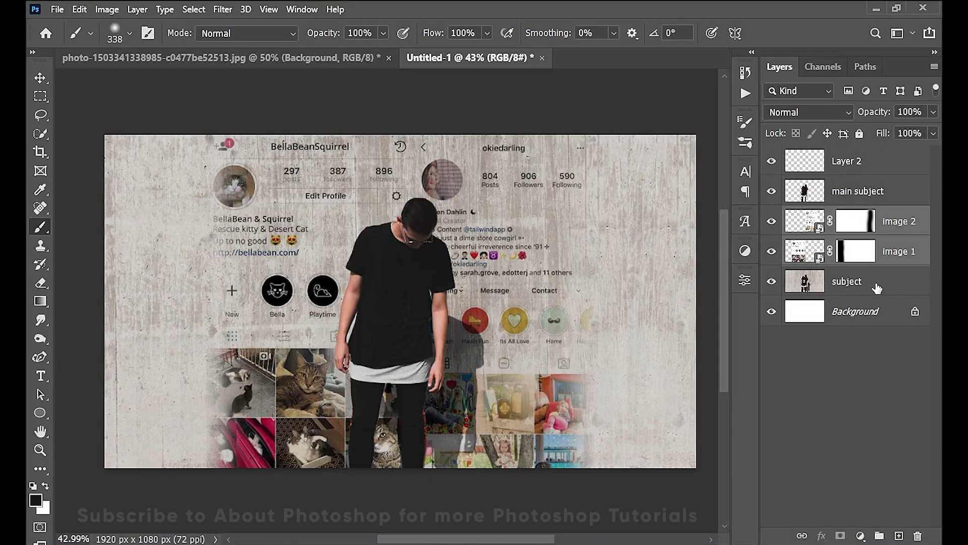
- Add a Curves adjustment above the subject layer, pulling the curve down to darken midtones and shadows
click(877, 287)
click(860, 536)
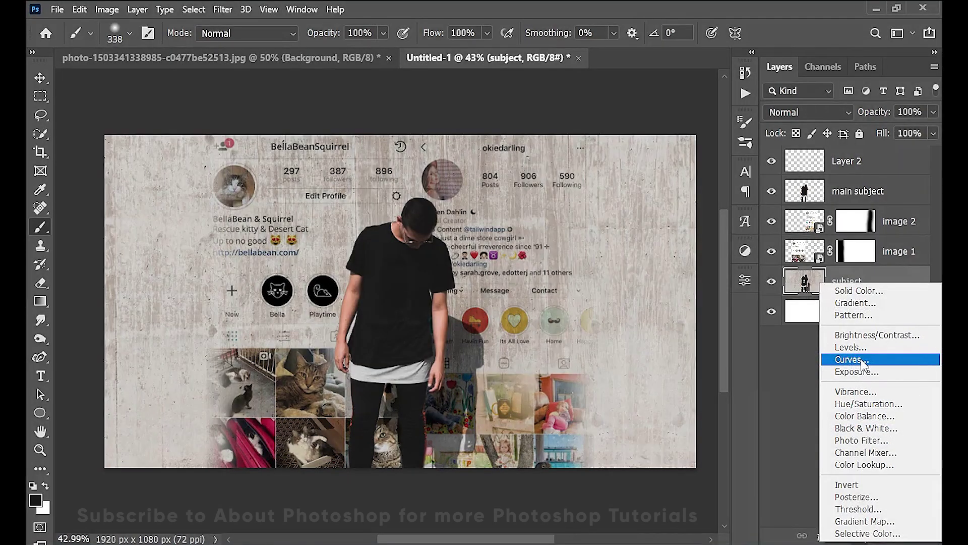
click(852, 359)
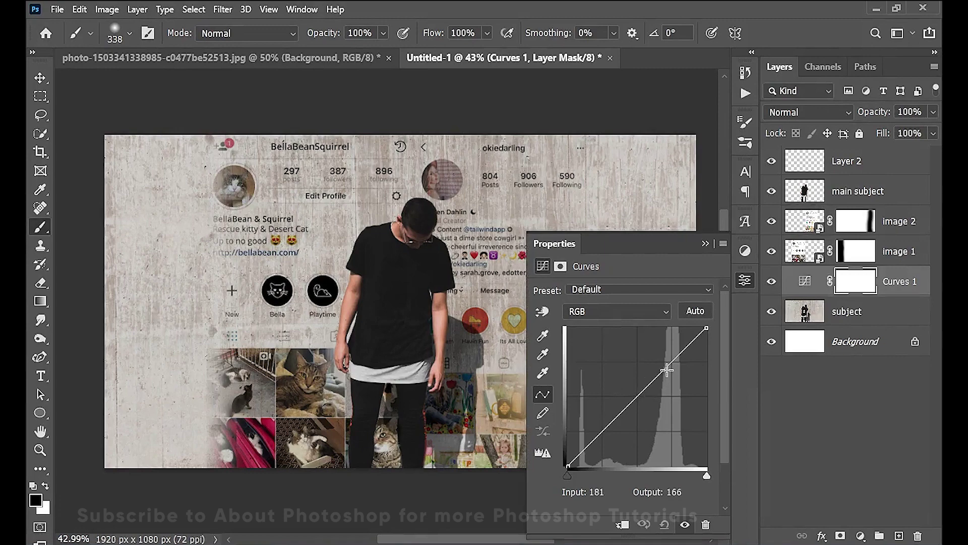
drag(666, 370, 690, 349)
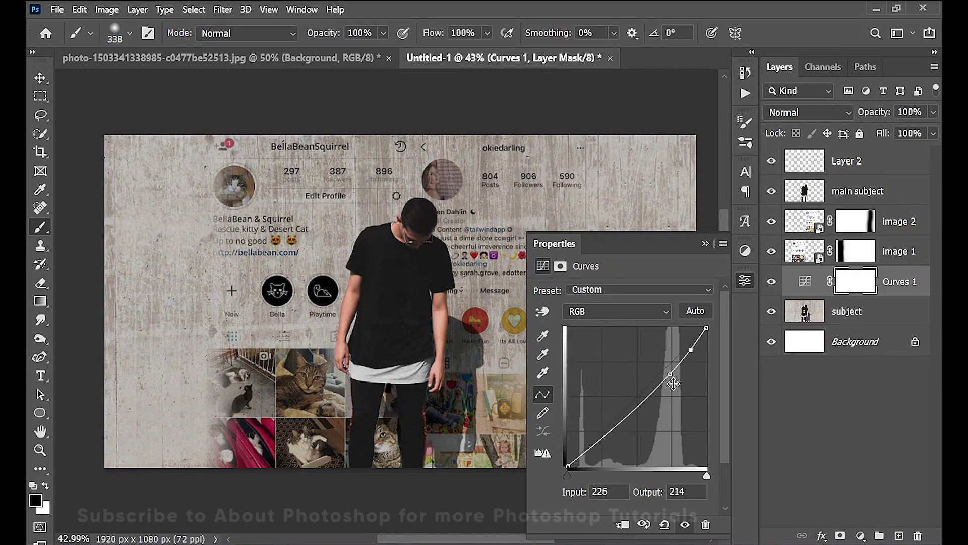
drag(659, 383, 657, 387)
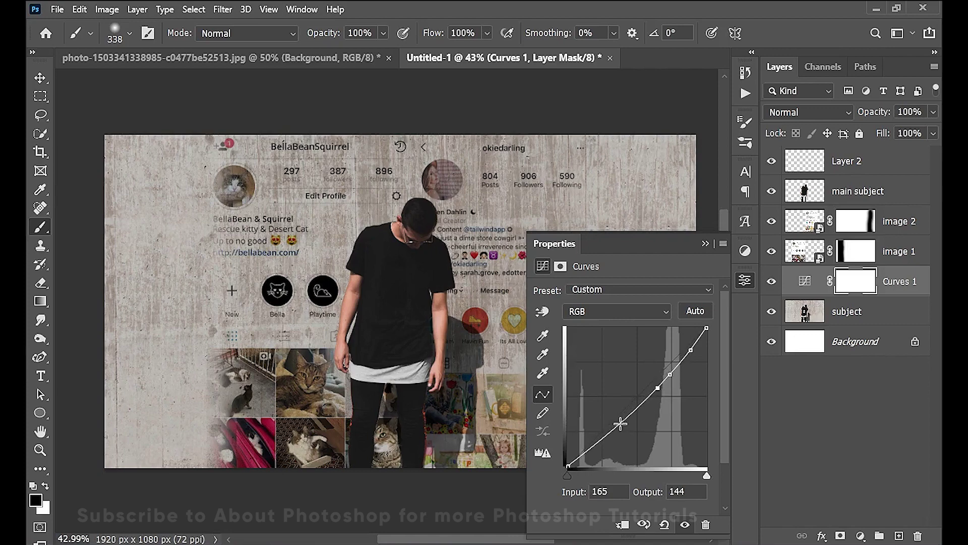
drag(621, 424, 623, 429)
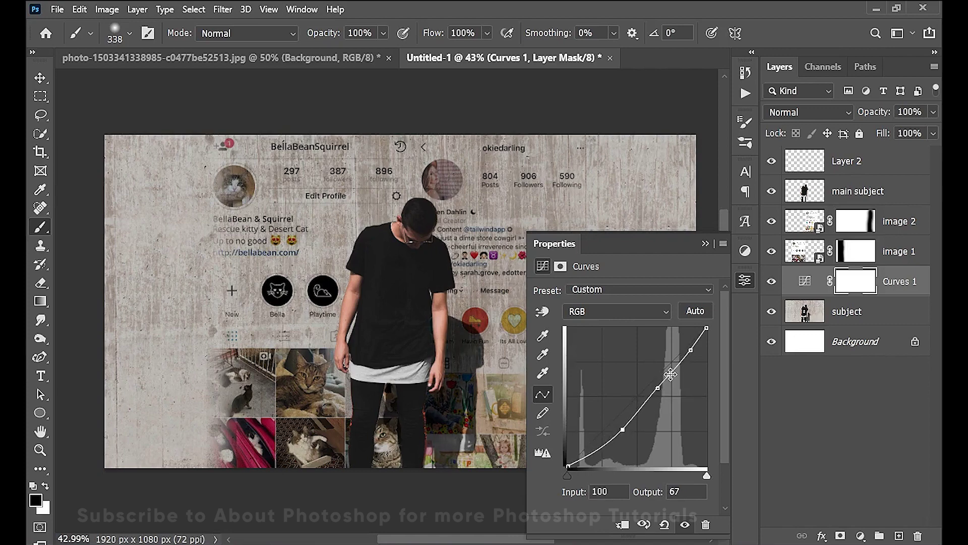
click(708, 243)
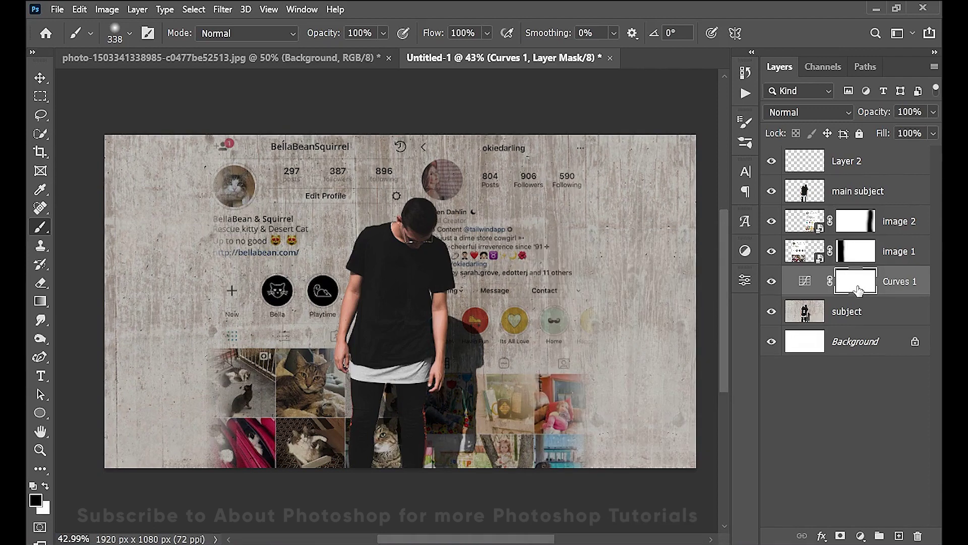
- Invert the Curves 1 mask, paint white over the right side, and briefly solo the subject layer to check
key(ctrl+i)
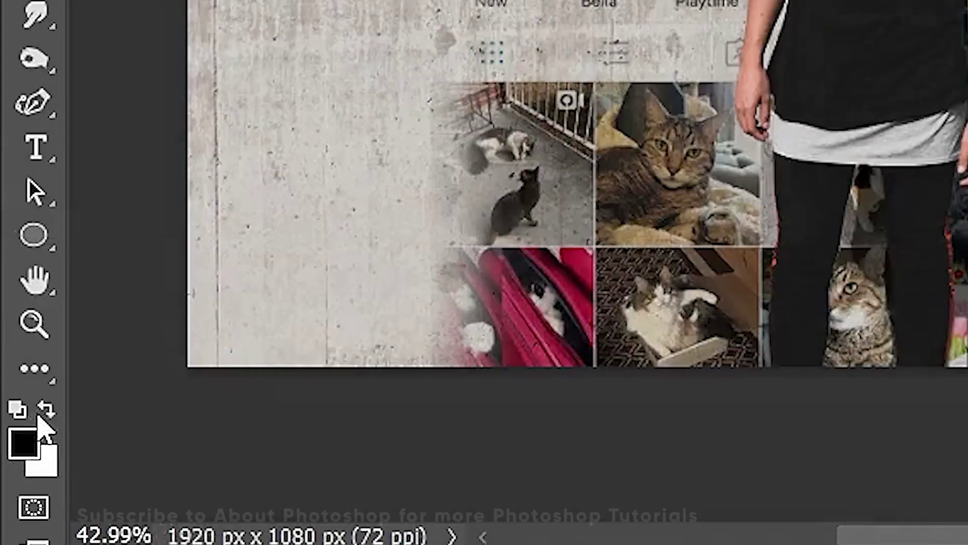
click(46, 486)
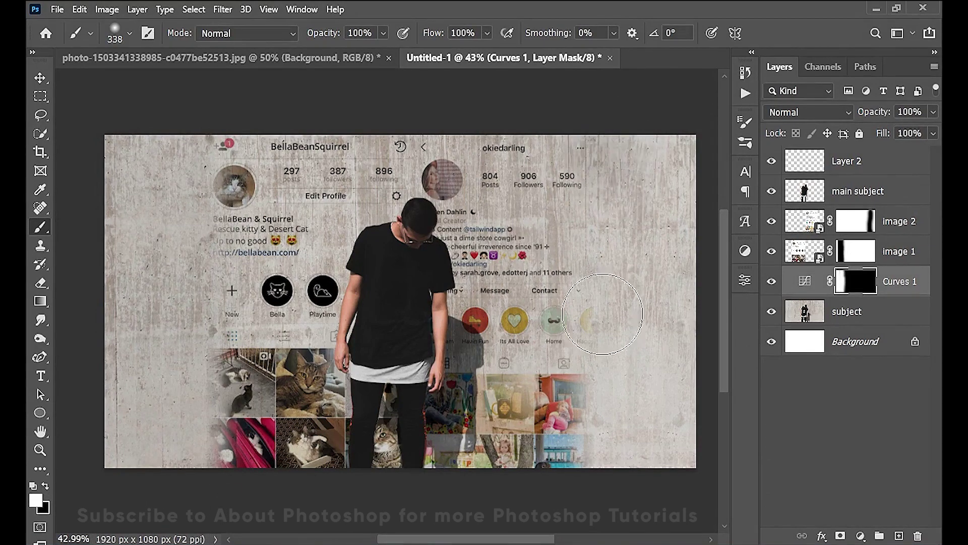
mouse_move(602, 313)
mouse_down()
mouse_move(686, 211)
mouse_move(687, 453)
mouse_move(650, 353)
mouse_move(670, 373)
mouse_up()
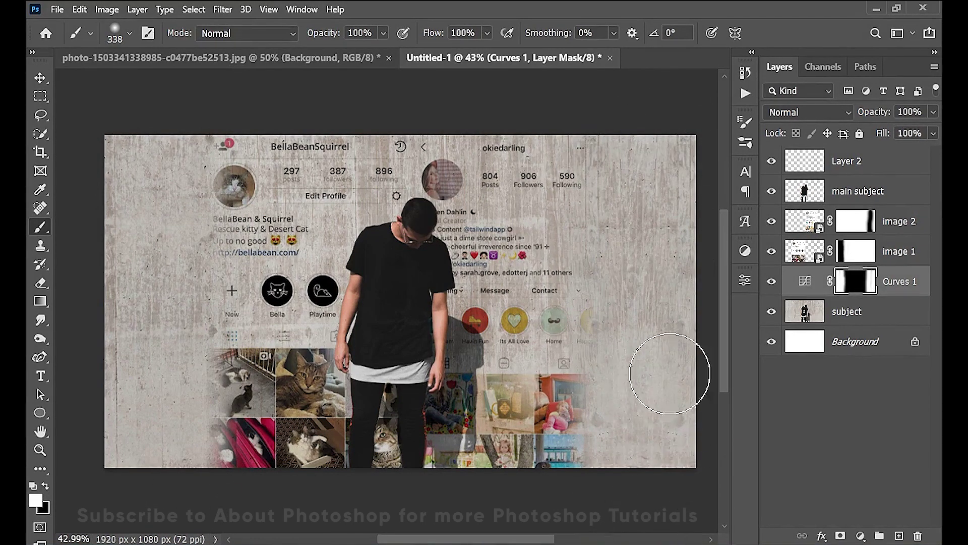
alt+click(771, 312)
alt+click(771, 311)
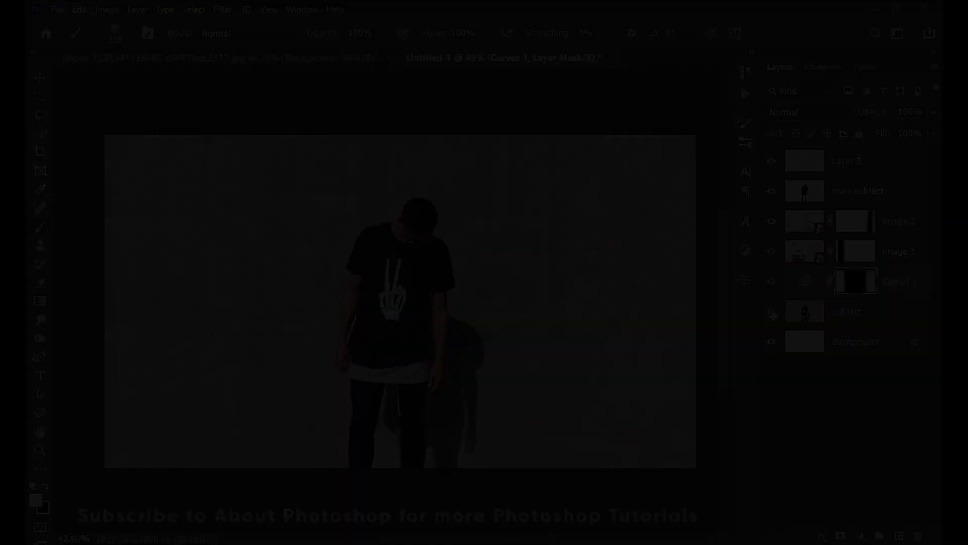